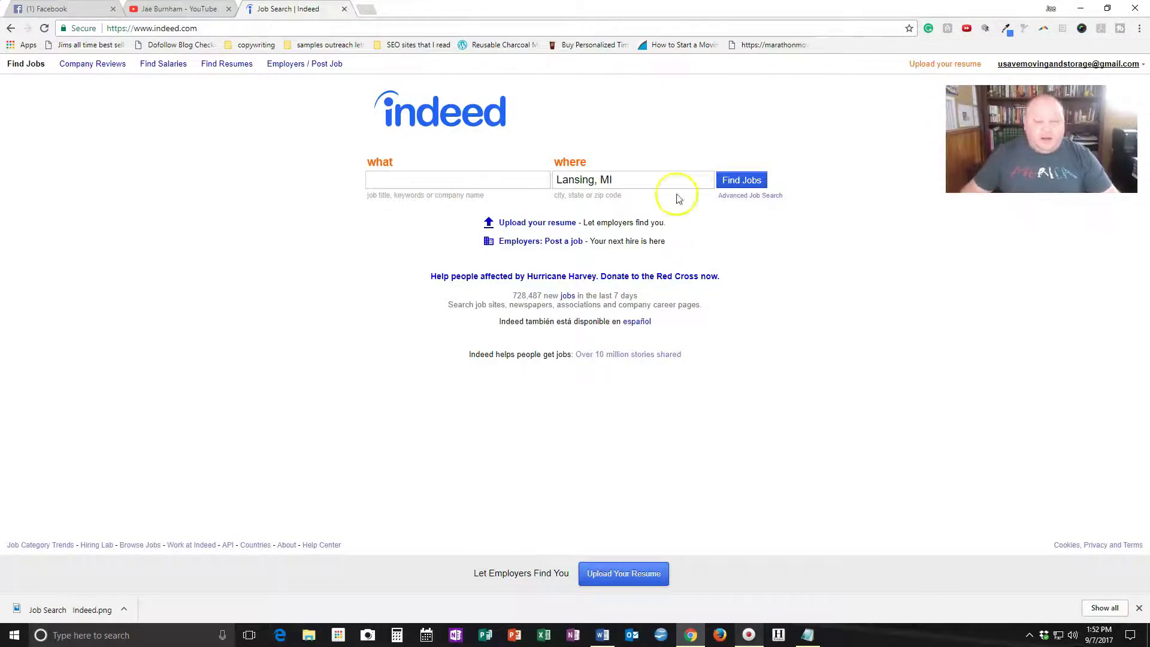
- Go to the employer dashboard and open the Lead Mover/Driver posting from the list of jobs
left_click(1056, 71)
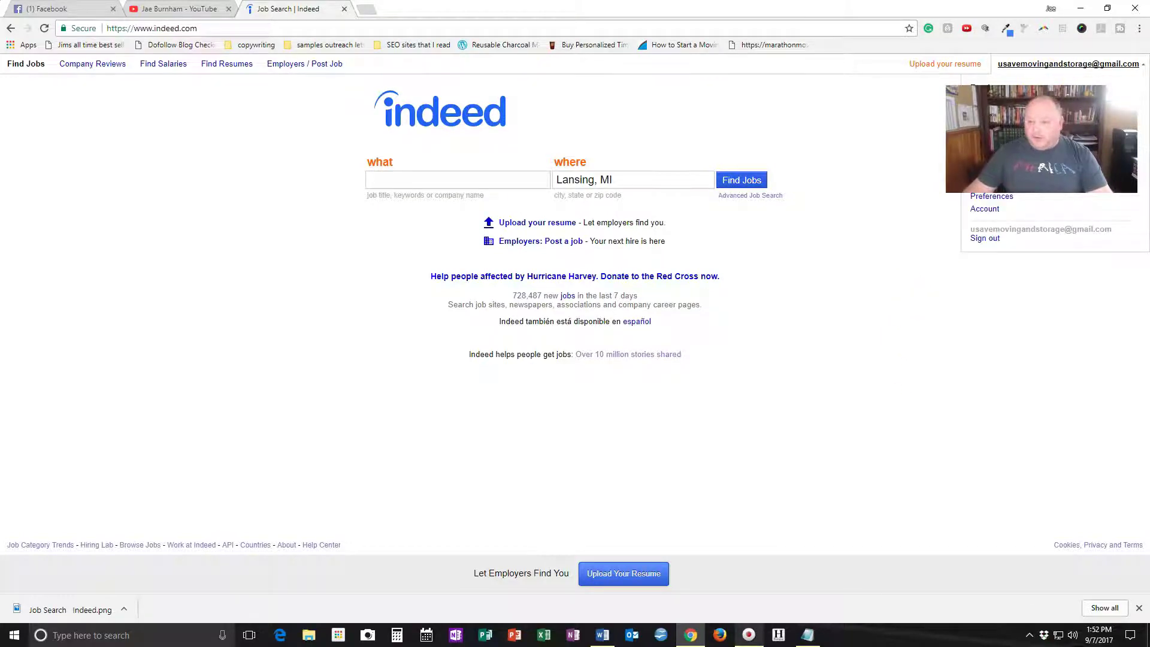
left_click(1014, 104)
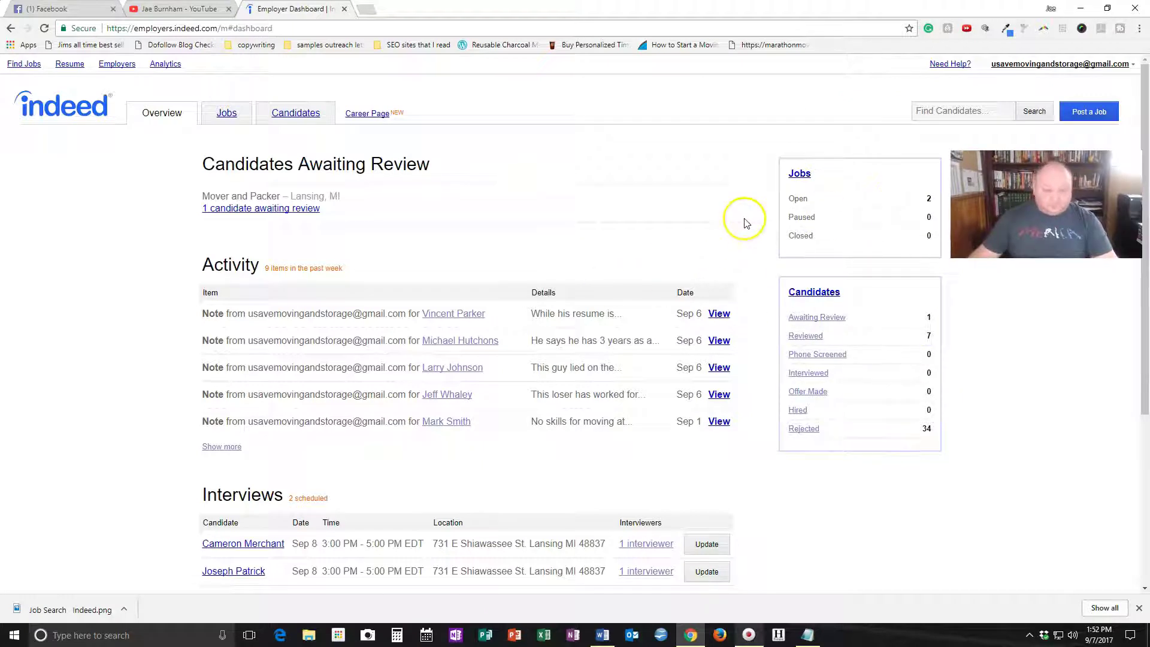
left_click(237, 124)
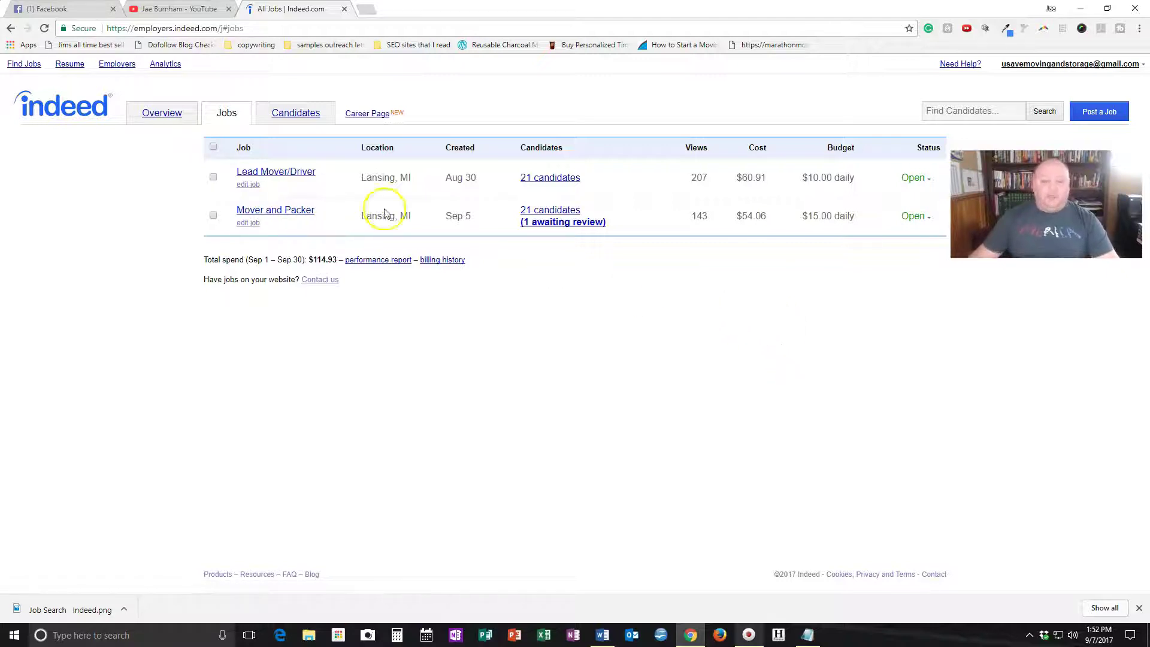
left_click(272, 181)
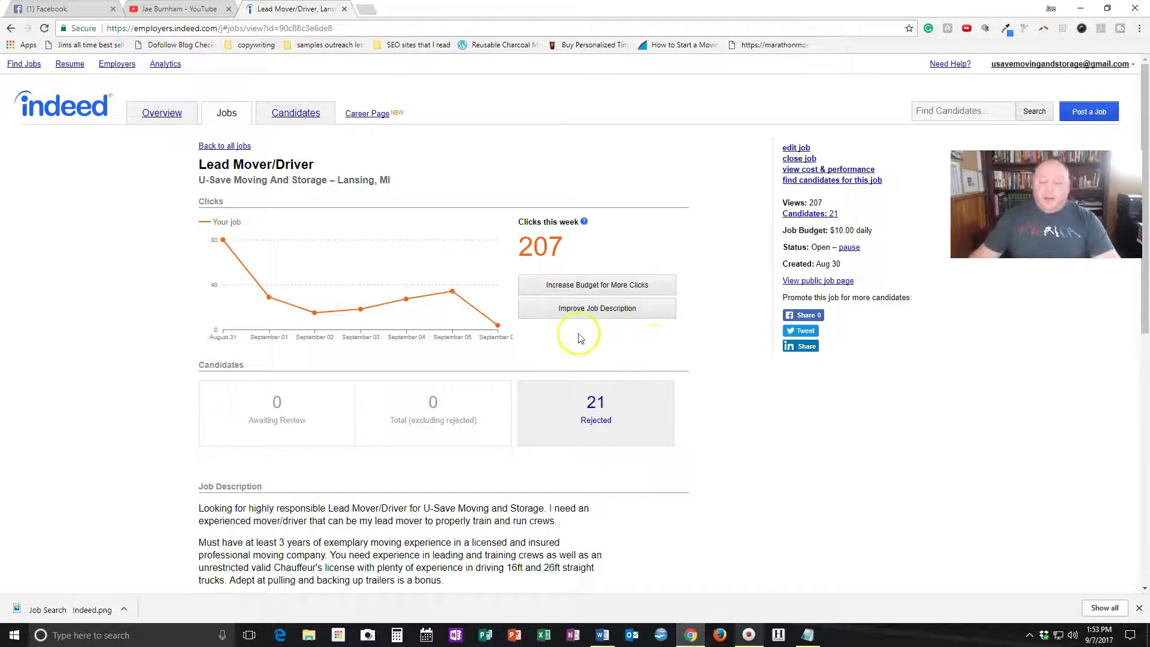
- Review the Lead Mover/Driver posting's click statistics, candidate summary, job description, qualifications and application questions
scroll(676, 336, "down", 4)
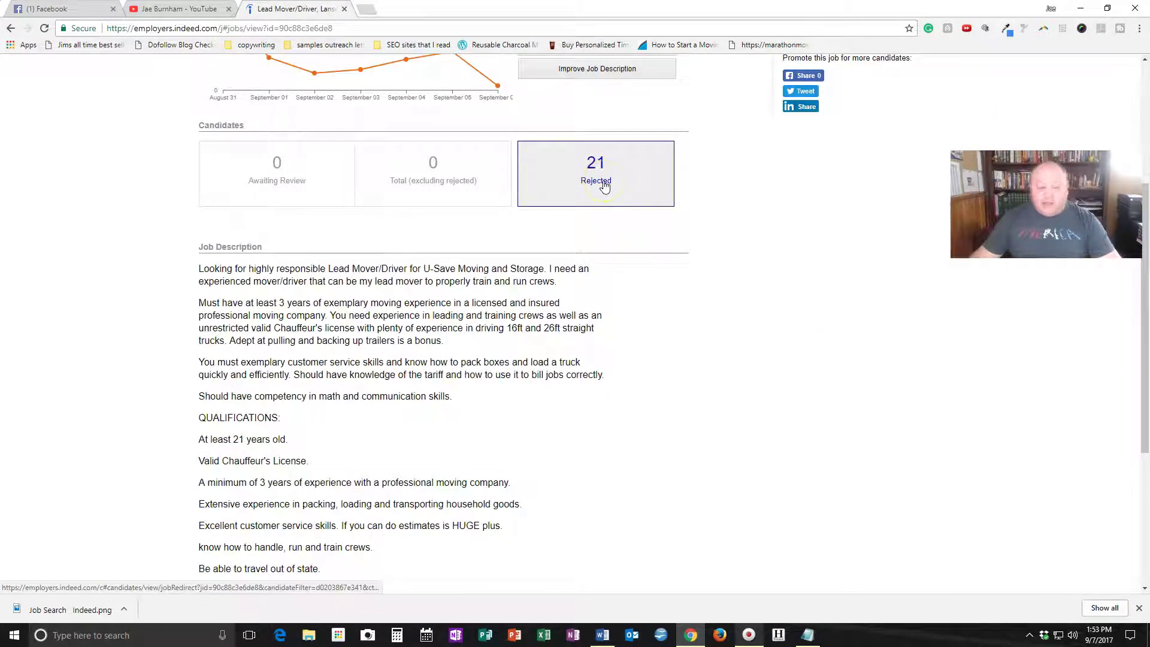
scroll(704, 187, "up", 4)
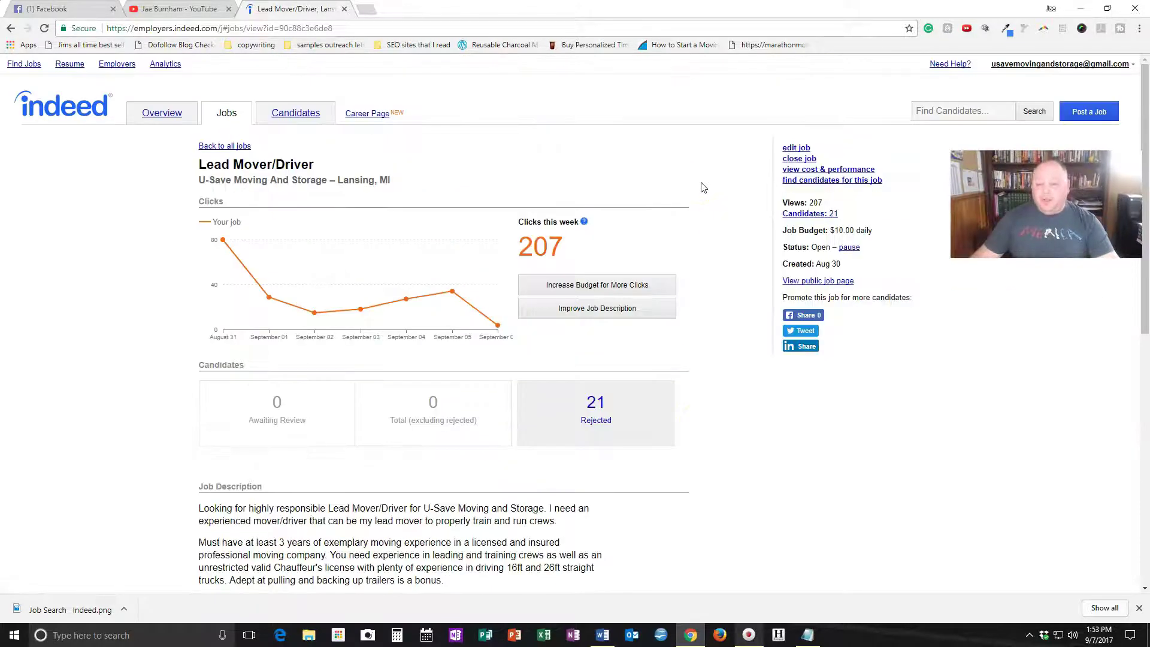
scroll(703, 187, "down", 4)
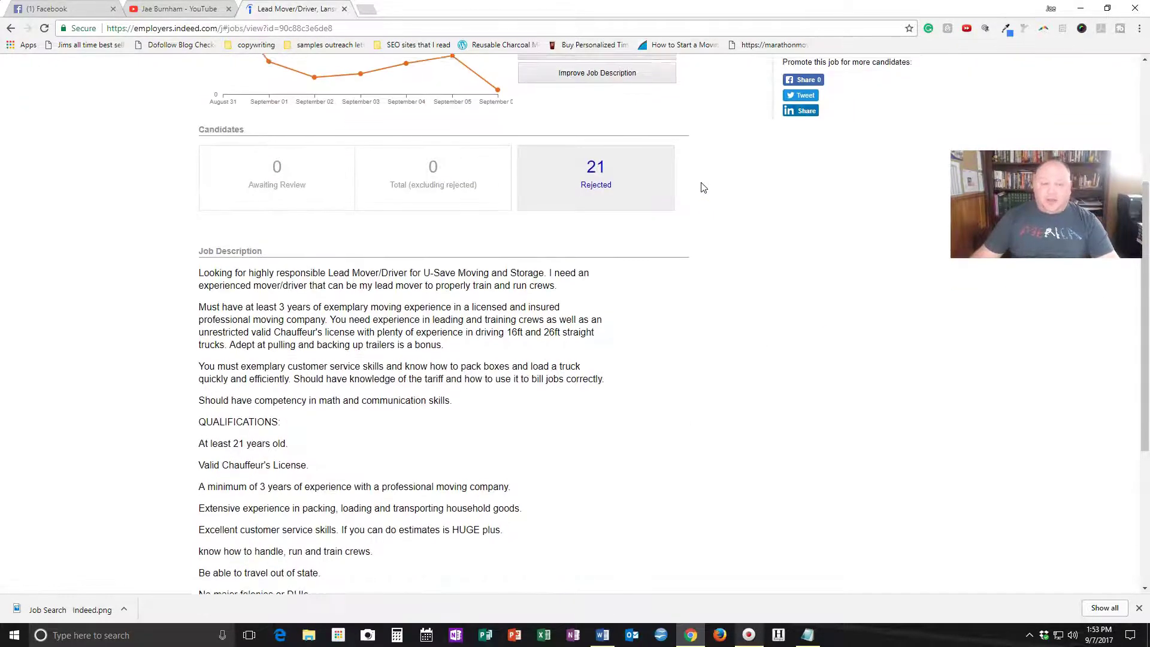
scroll(703, 187, "up", 2)
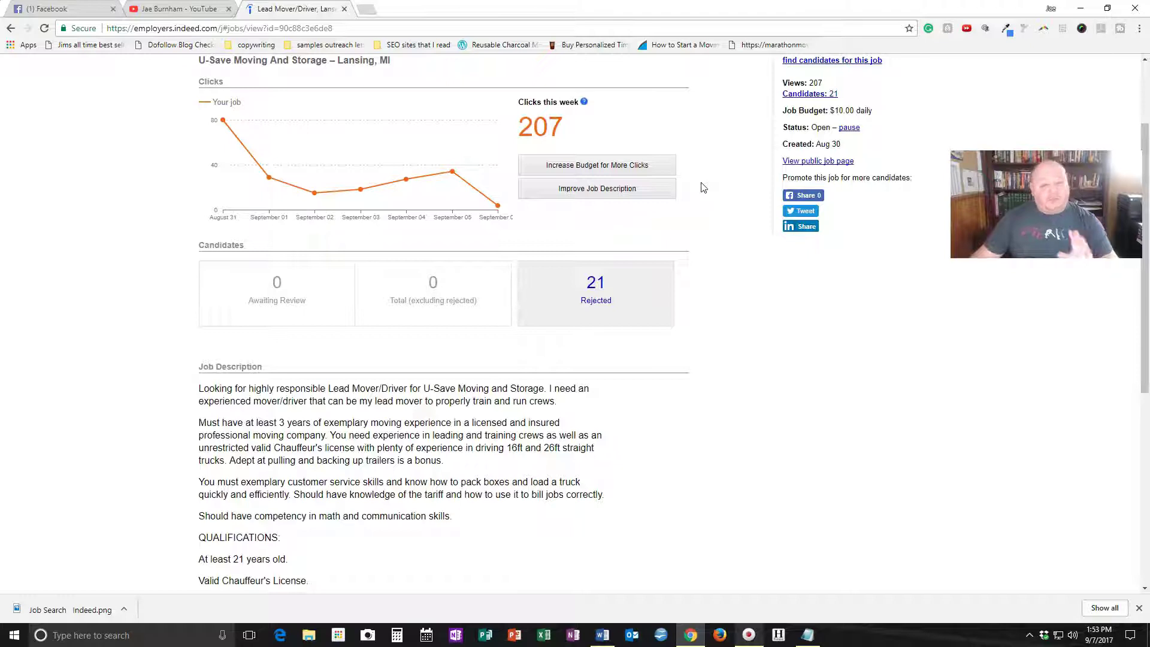
scroll(703, 187, "down", 5)
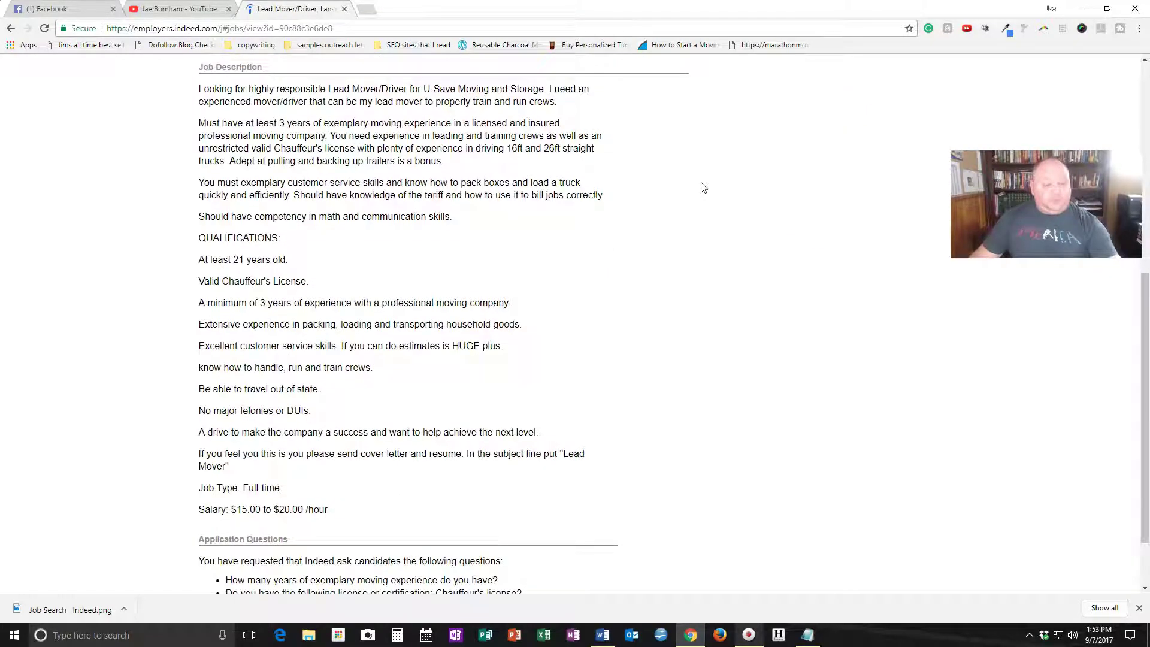
scroll(704, 187, "down", 2)
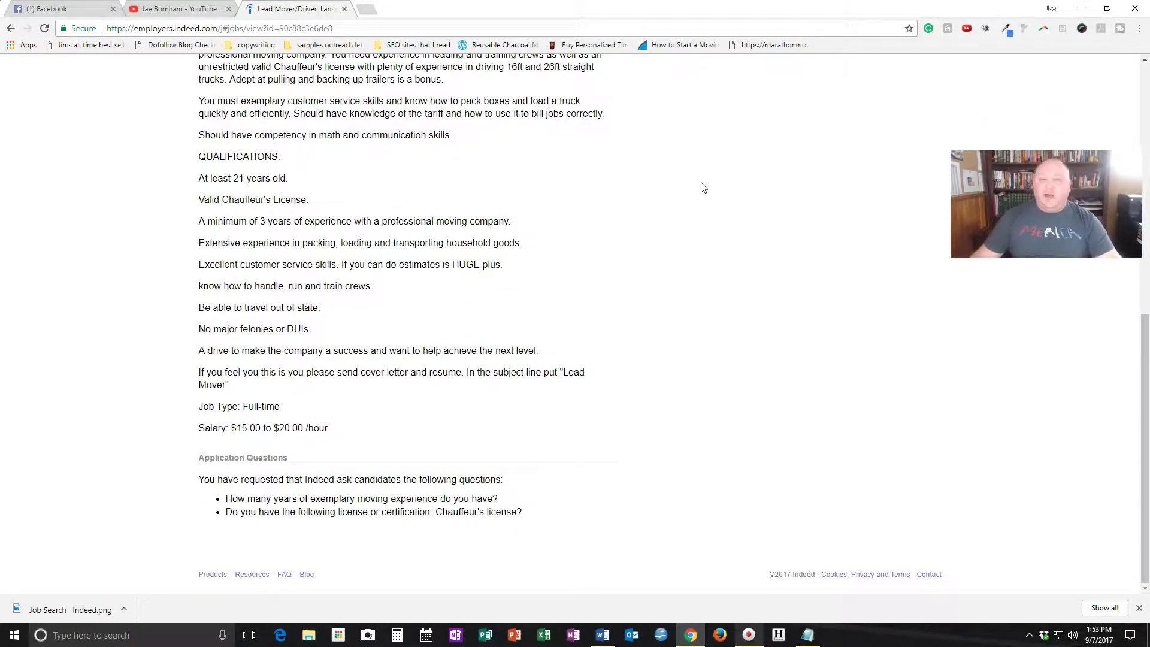
scroll(704, 188, "up", 8)
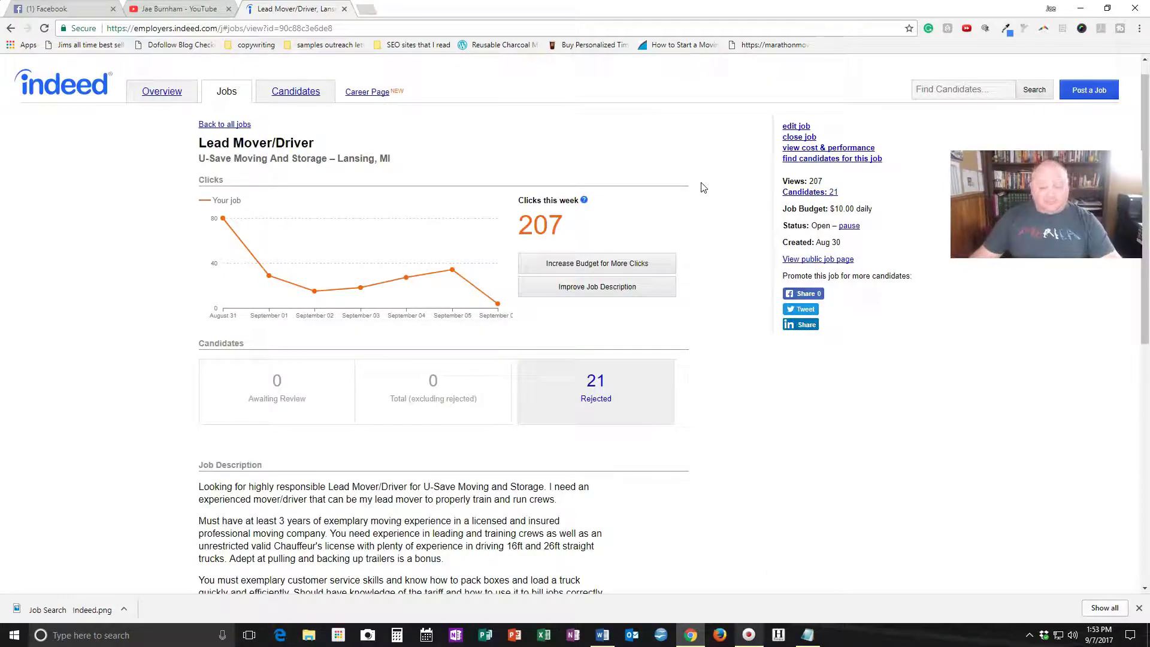
scroll(703, 187, "down", 6)
scroll(703, 187, "up", 7)
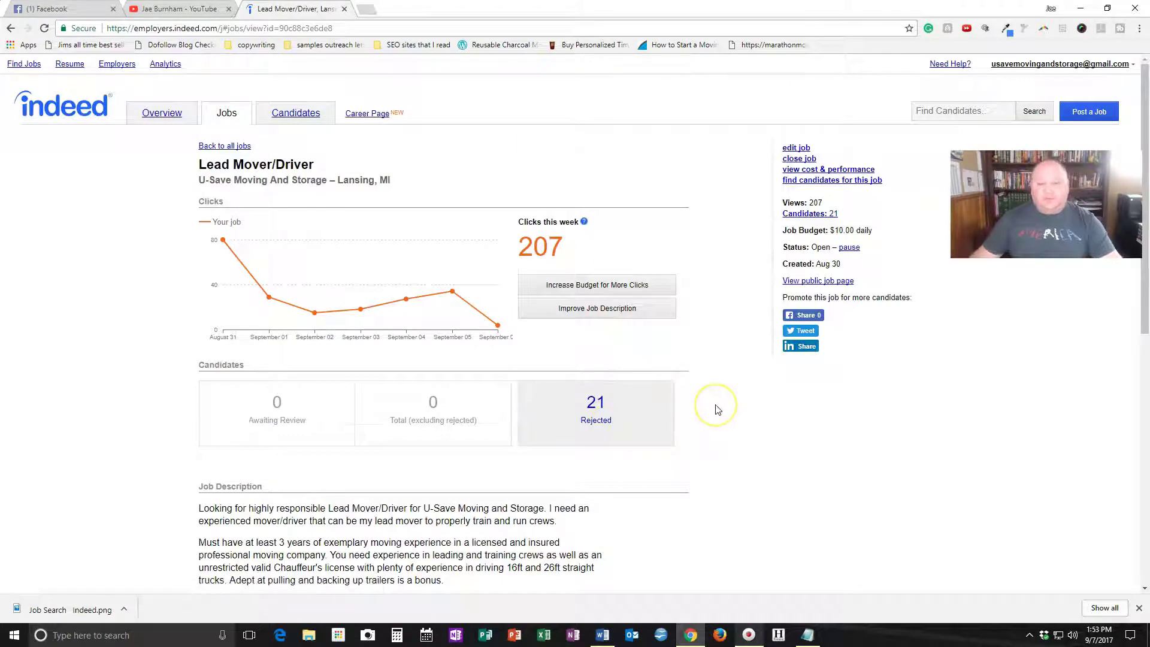
- Open the rejected candidates for the Lead Mover/Driver job and look through the whole candidate list
left_click(593, 422)
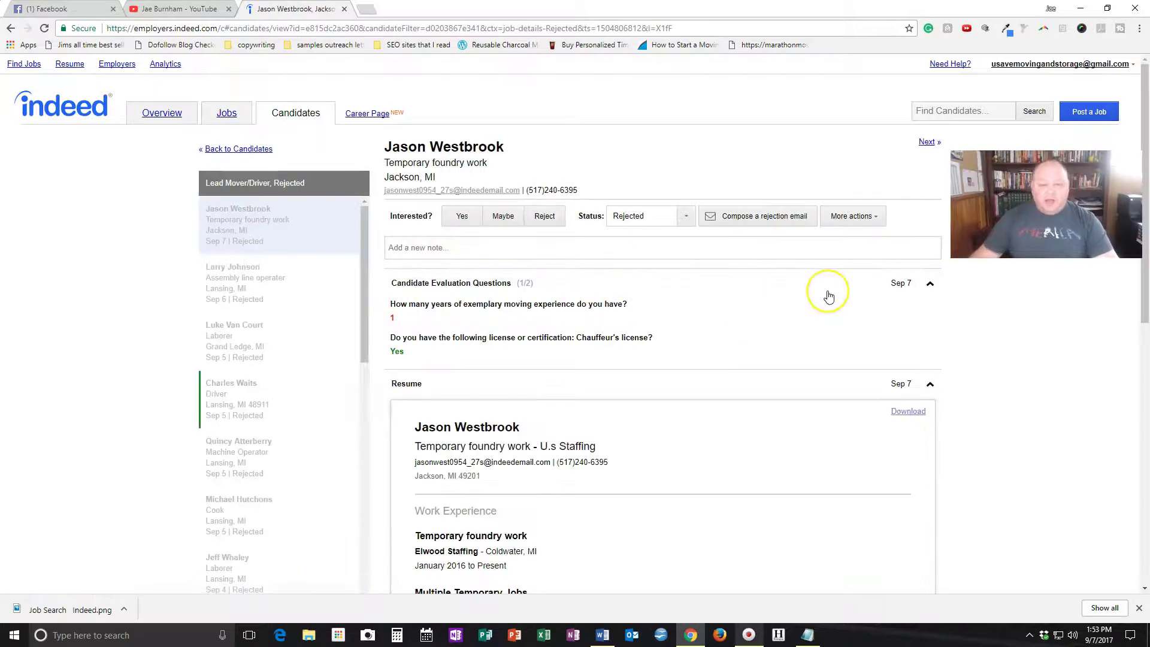
scroll(314, 240, "down", 5)
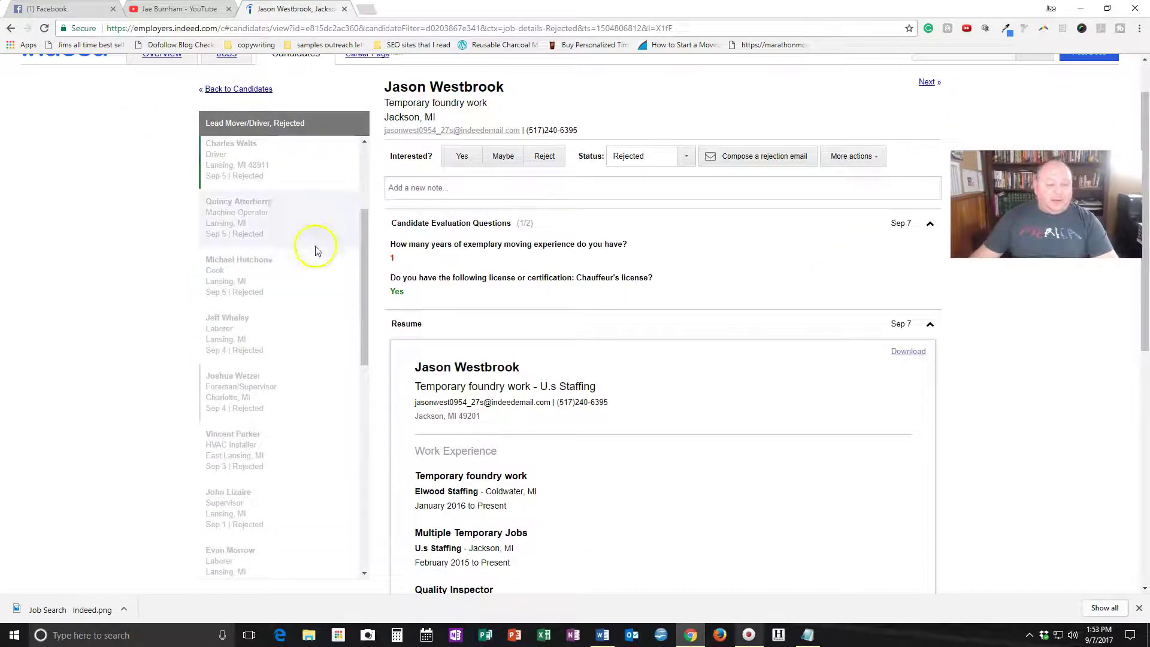
scroll(313, 225, "down", 10)
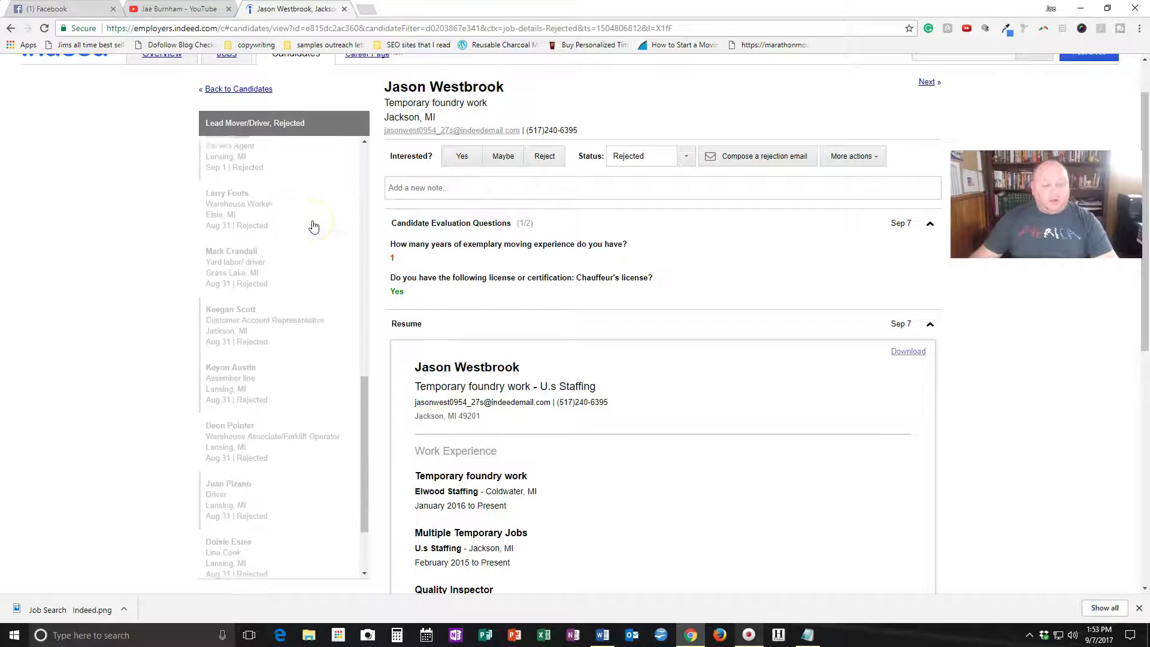
scroll(817, 423, "down", 4)
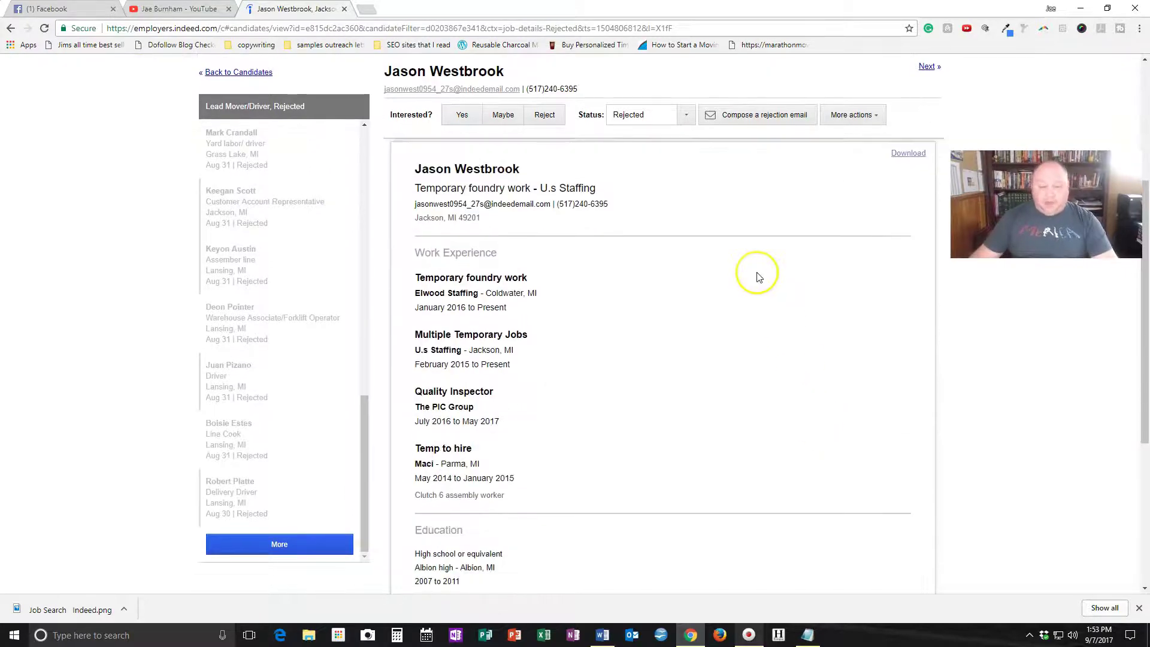
- Read the selected candidate's resume, covering work experience, education and additional information, and return to the evaluation questions
scroll(758, 277, "down", 2)
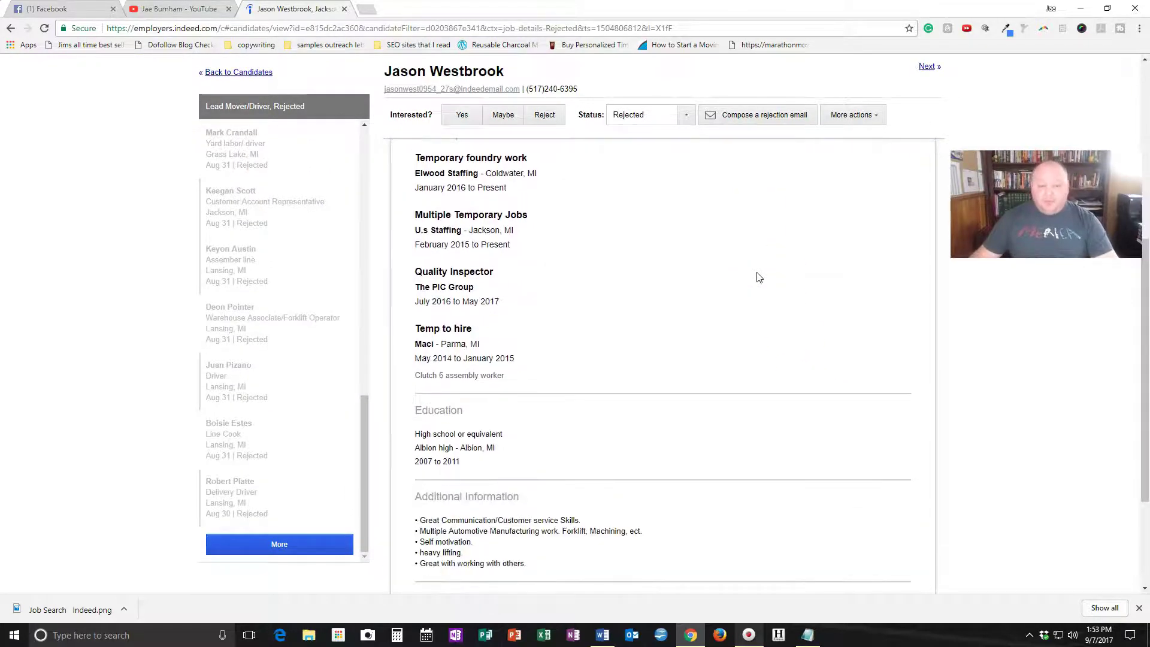
scroll(758, 277, "up", 1)
scroll(758, 276, "down", 3)
scroll(758, 277, "up", 4)
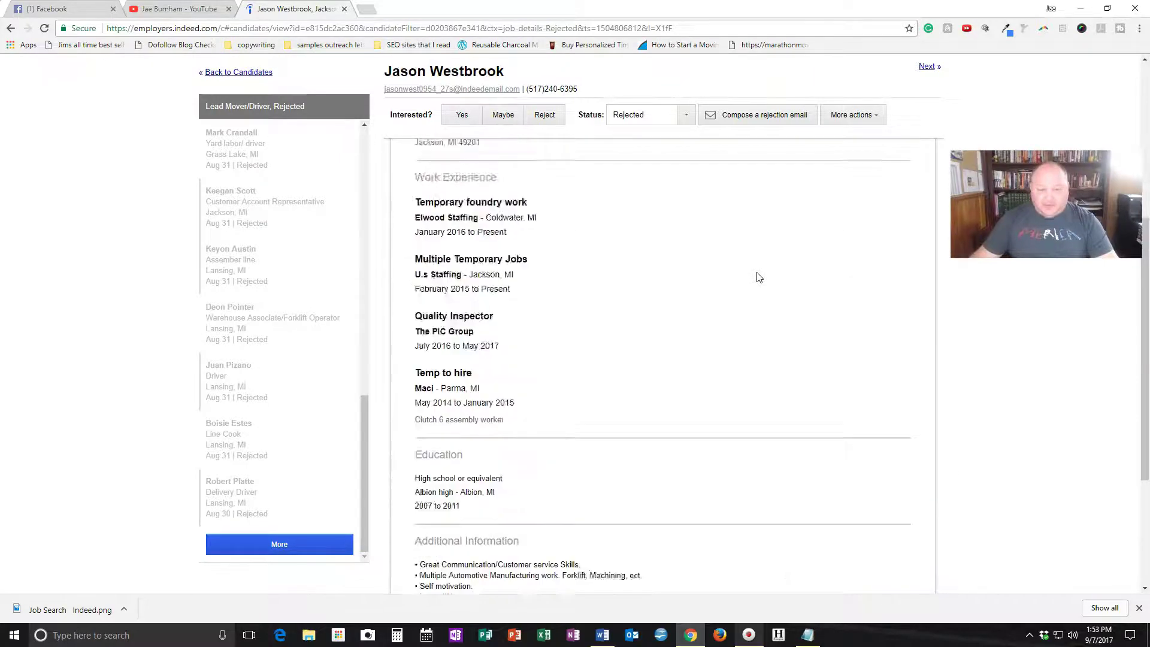
scroll(758, 277, "up", 2)
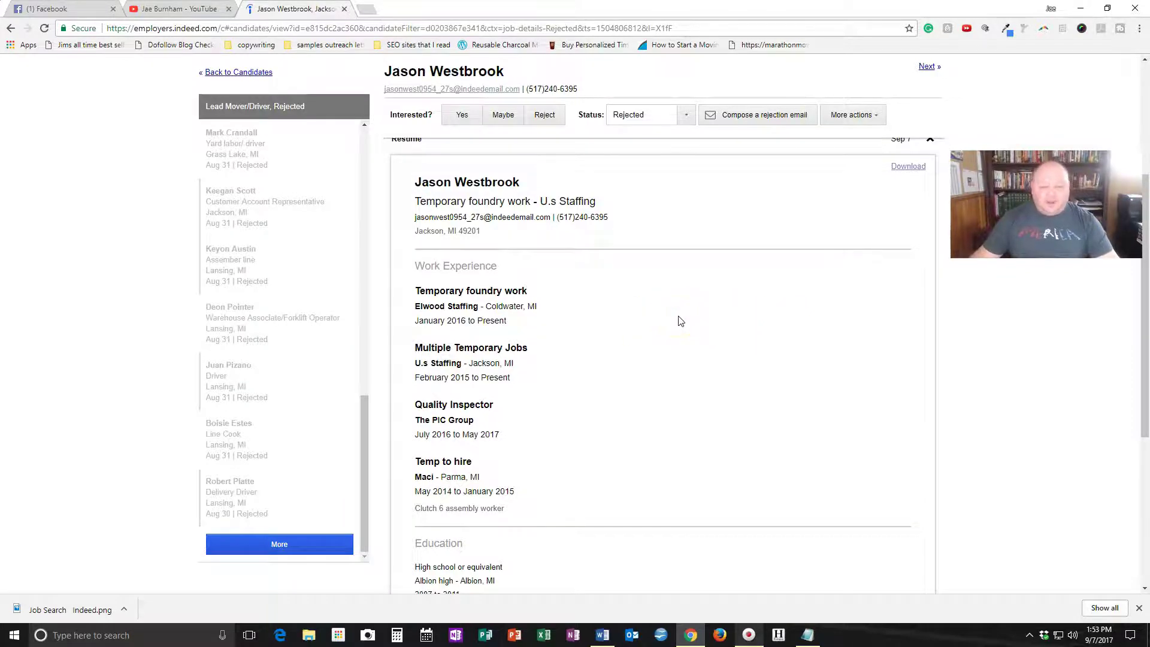
scroll(681, 322, "up", 2)
scroll(681, 321, "down", 5)
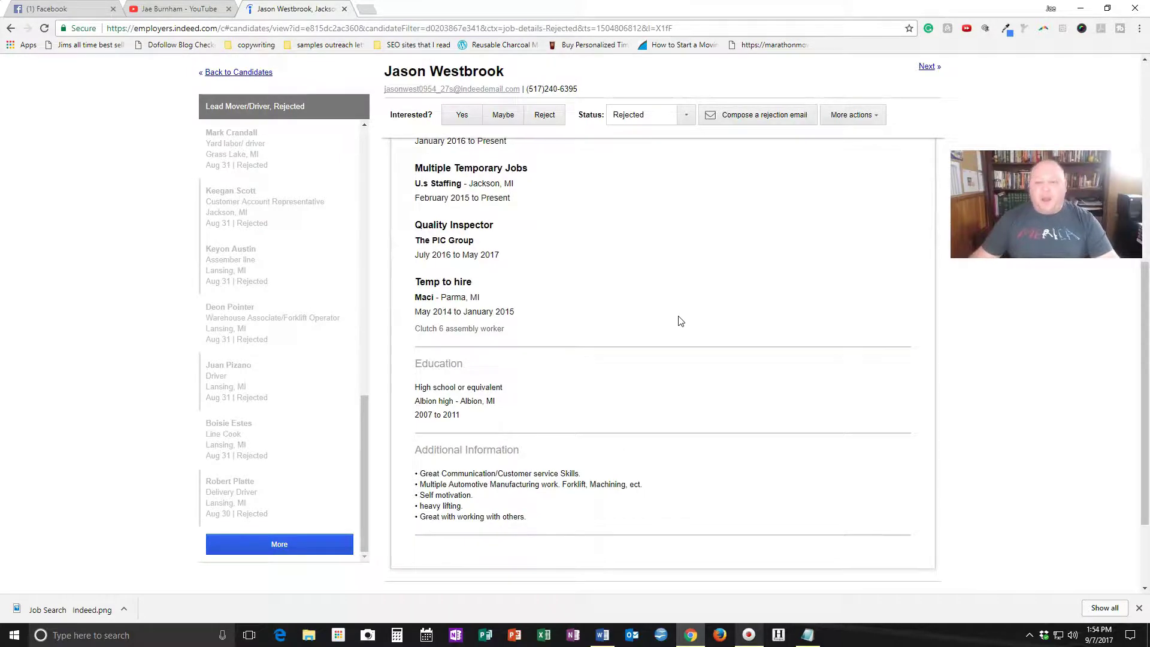
scroll(680, 322, "up", 9)
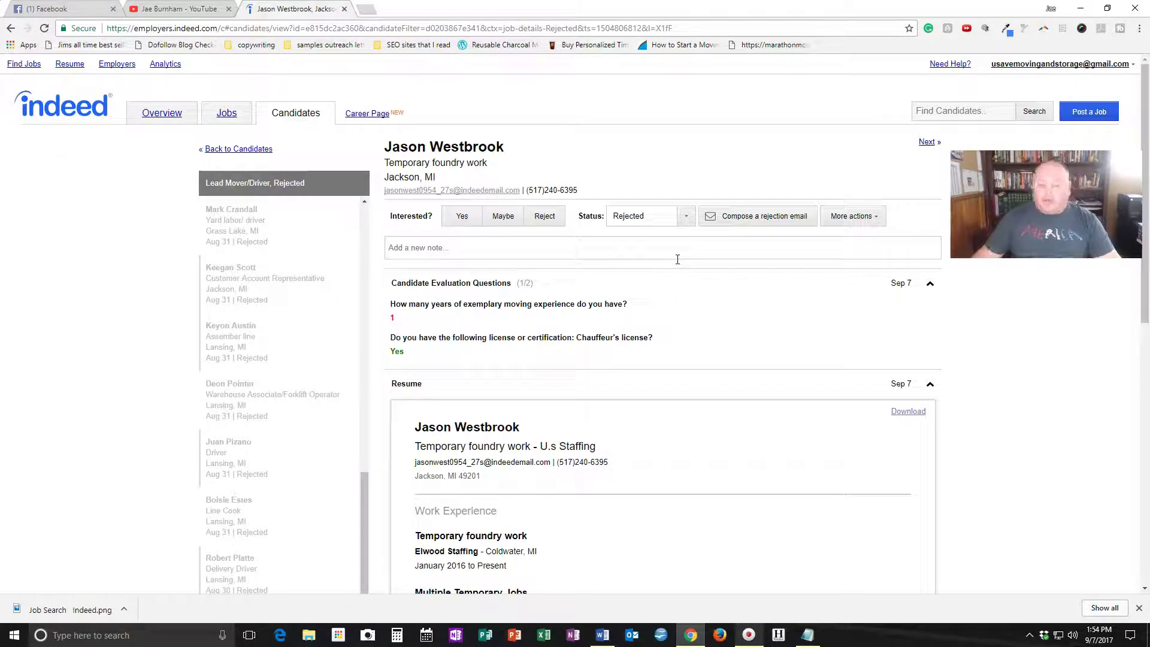
- Preview the rejection email for the selected candidate and close it without sending
left_click(764, 220)
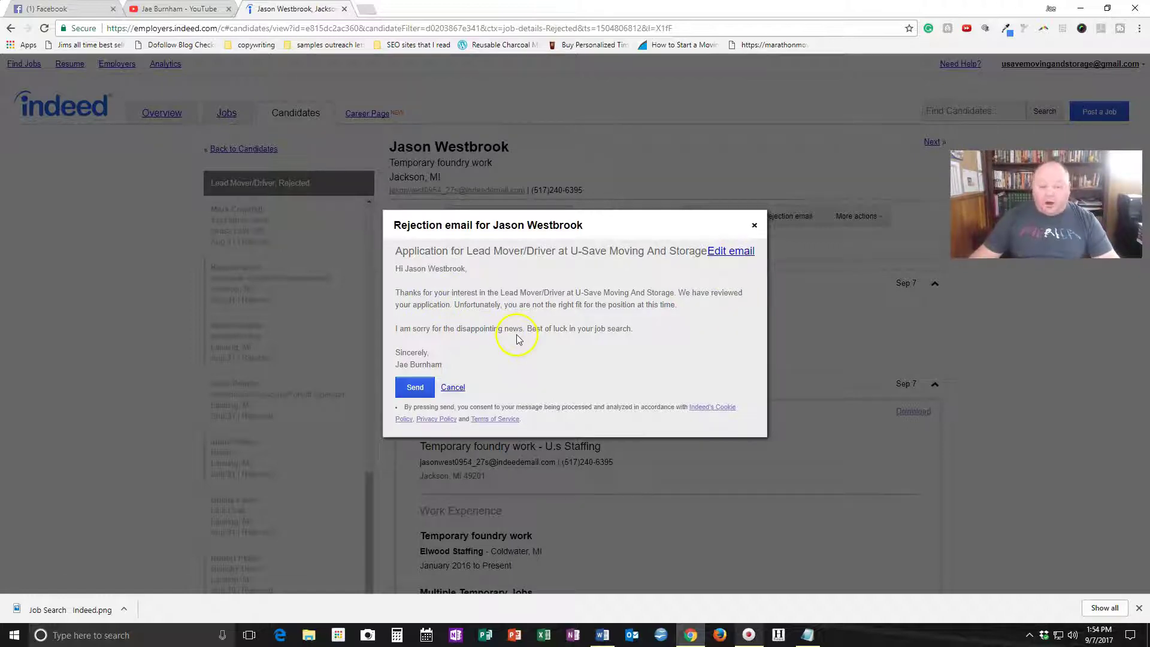
left_click(754, 226)
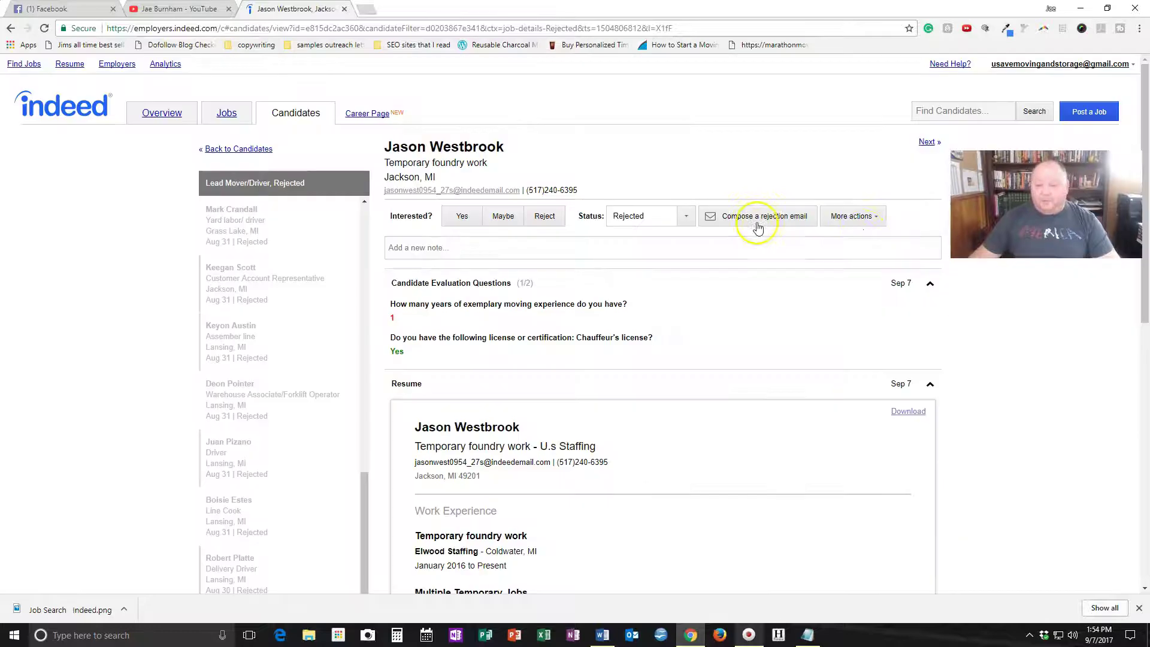
- Mark the selected candidate's interest as Yes and open a blank message to the candidate
left_click(459, 217)
left_click(658, 235)
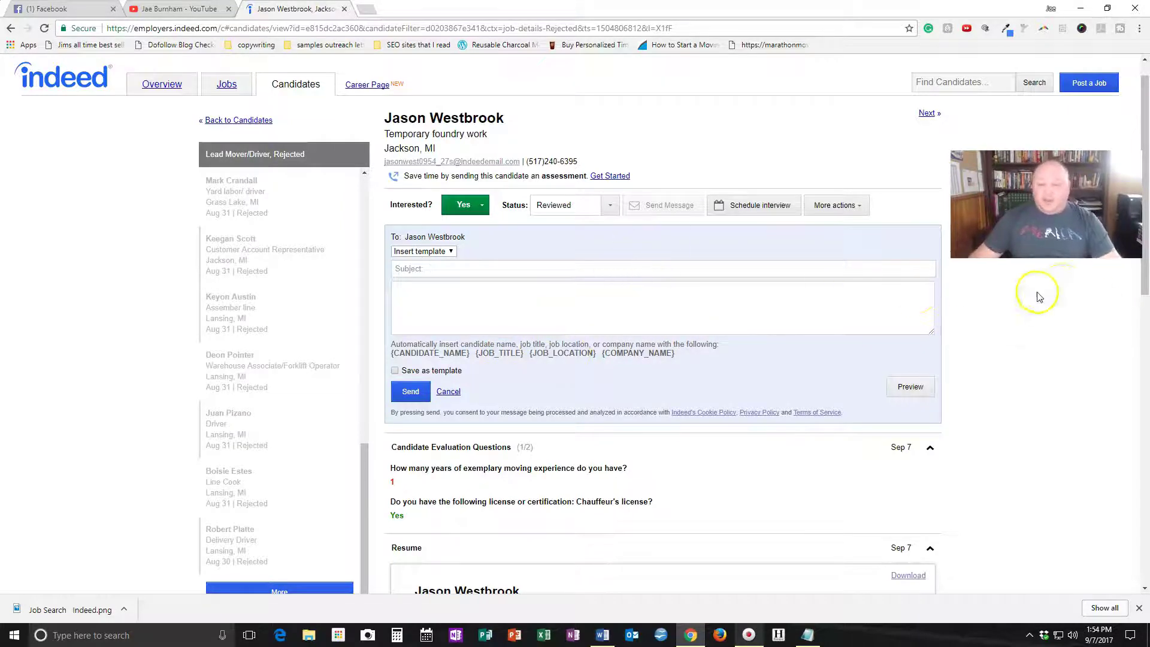
- Look at the candidate's interview request form without sending an invitation, and view the additional actions available for the candidate
left_click(757, 206)
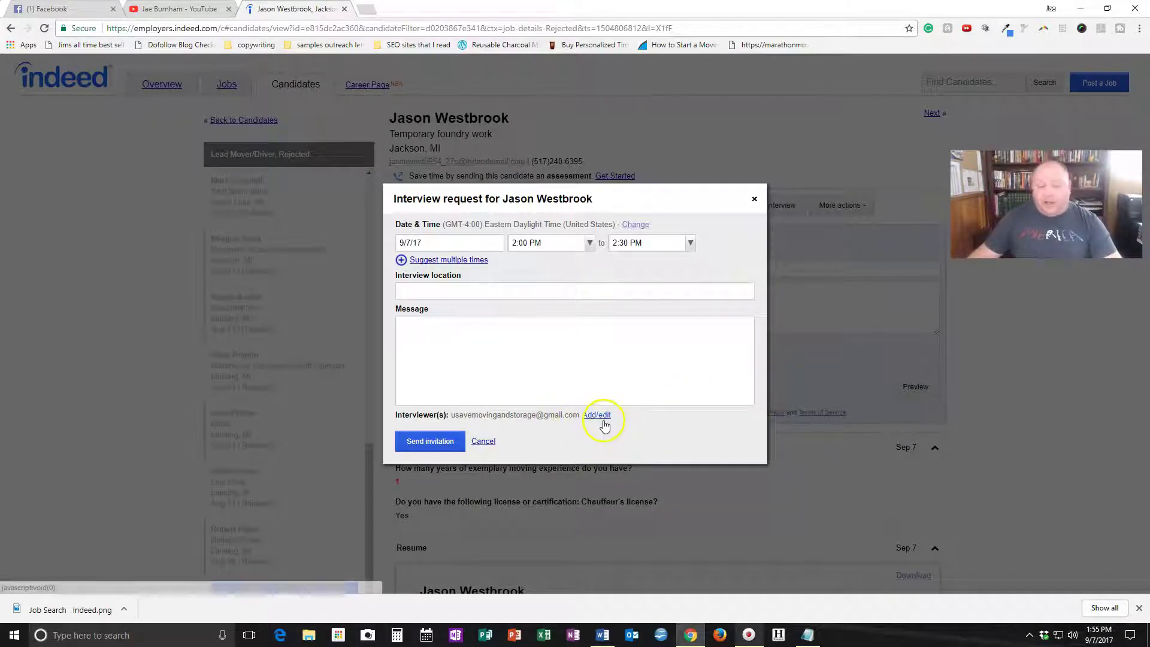
left_click(753, 202)
left_click(838, 205)
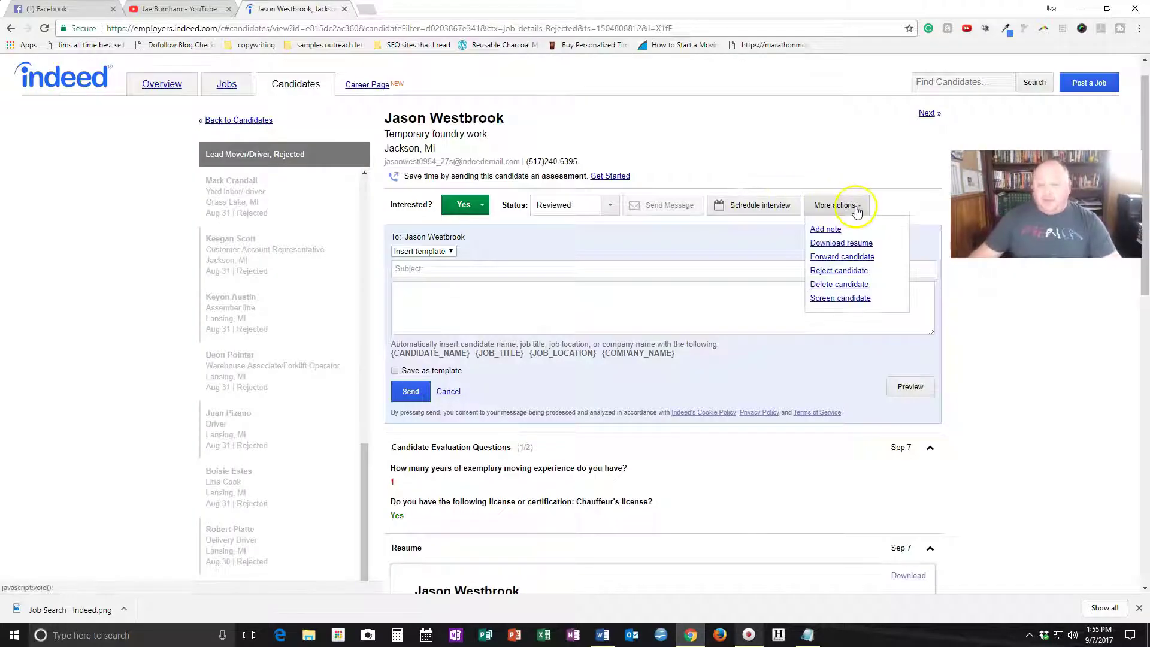
left_click(837, 271)
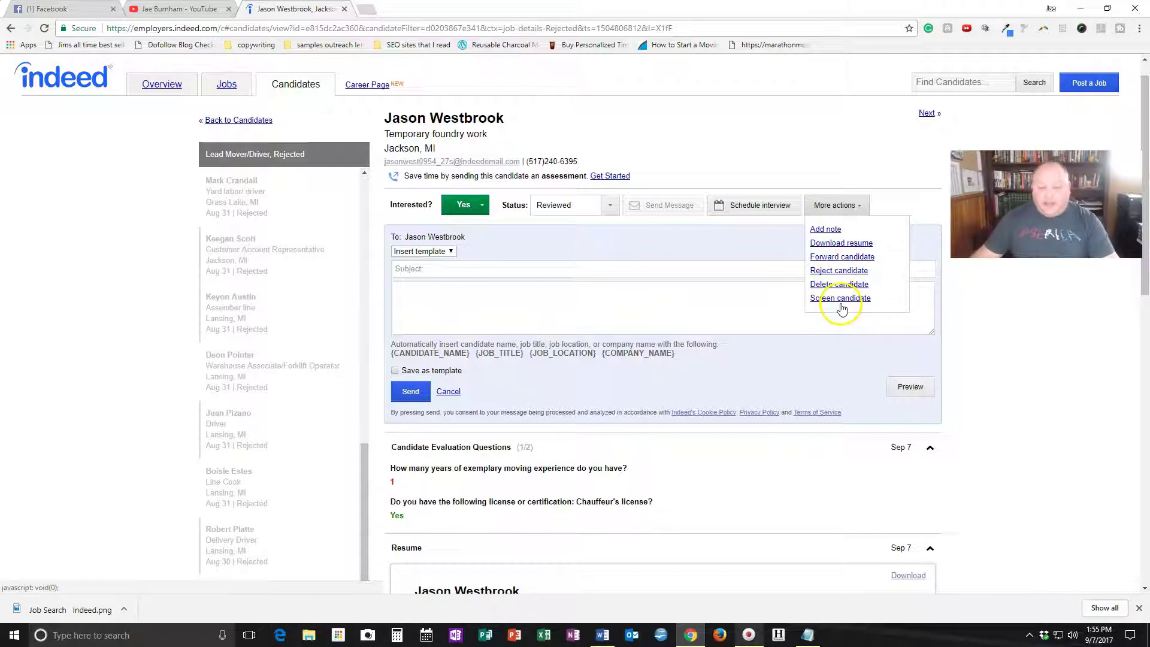
left_click(699, 153)
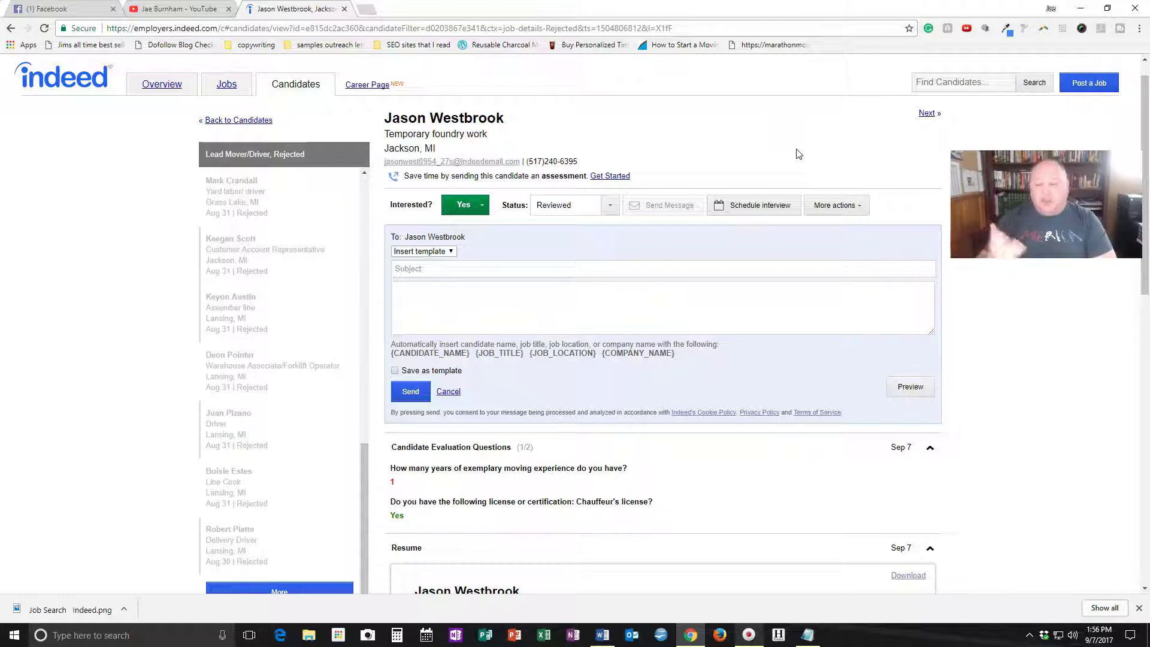
left_click(796, 162)
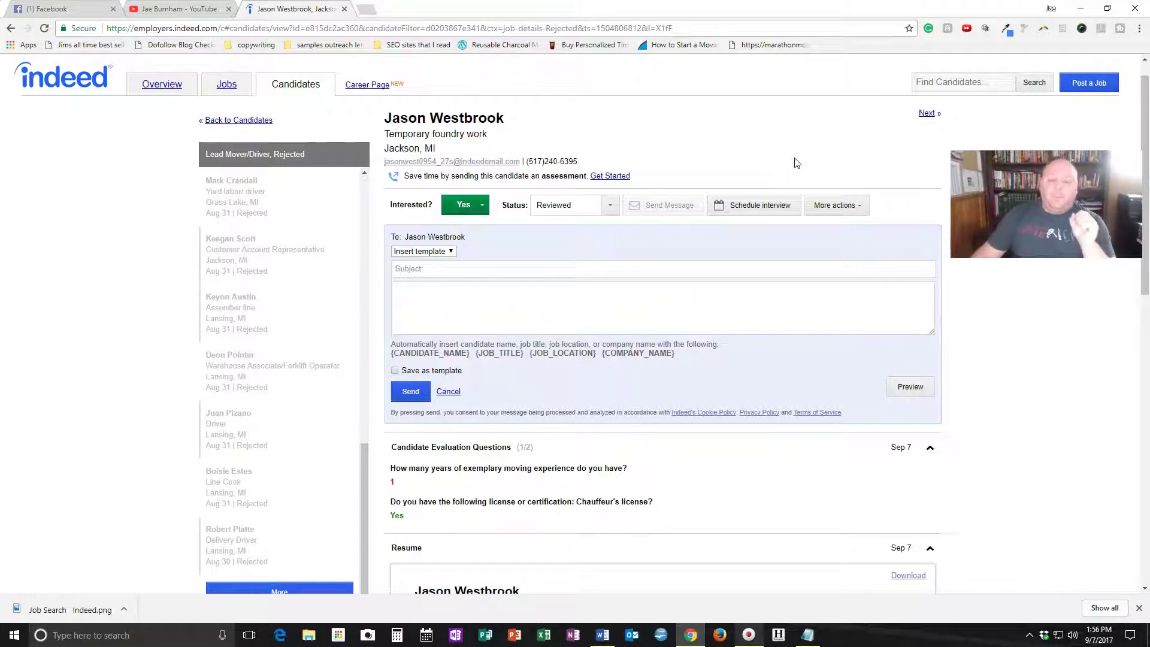
left_click(791, 163)
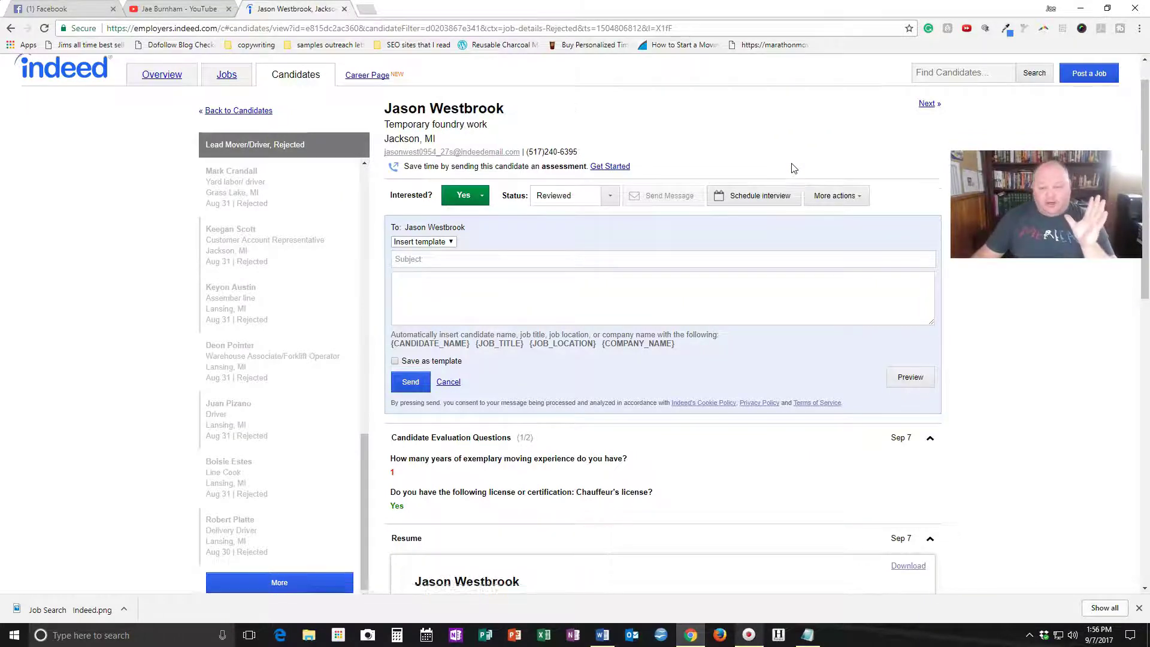
scroll(793, 168, "up", 2)
left_click(932, 97)
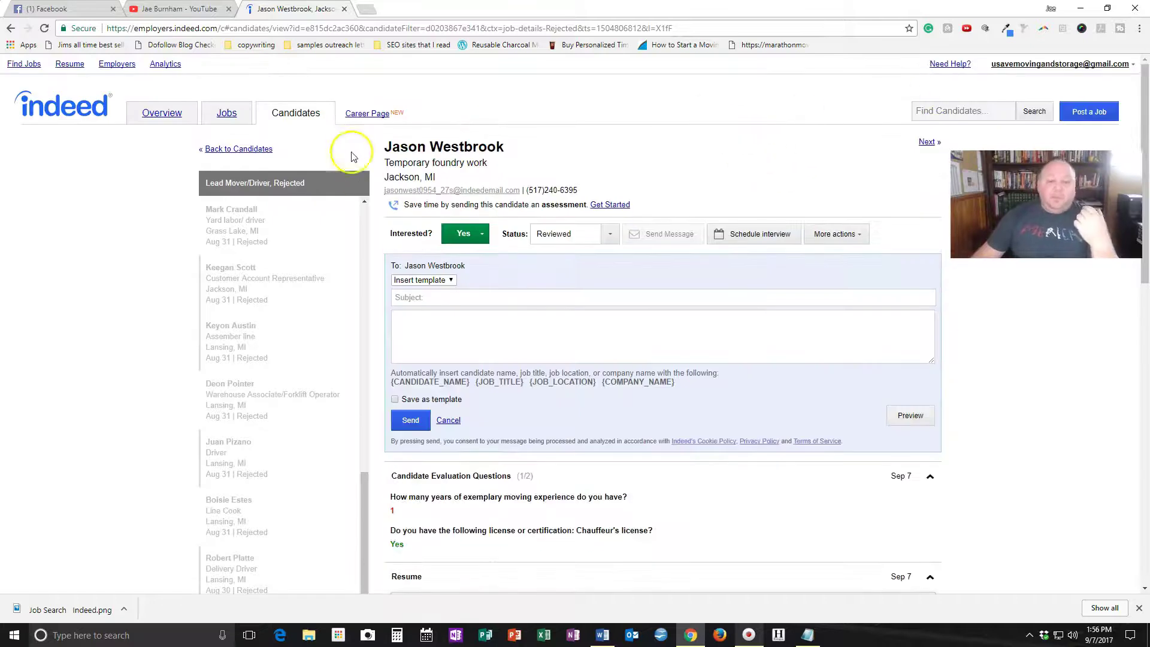
- Open the Career Page information and read about its benefits, mobile-optimized page, WordPress plugin and HTML snippet options
left_click(366, 114)
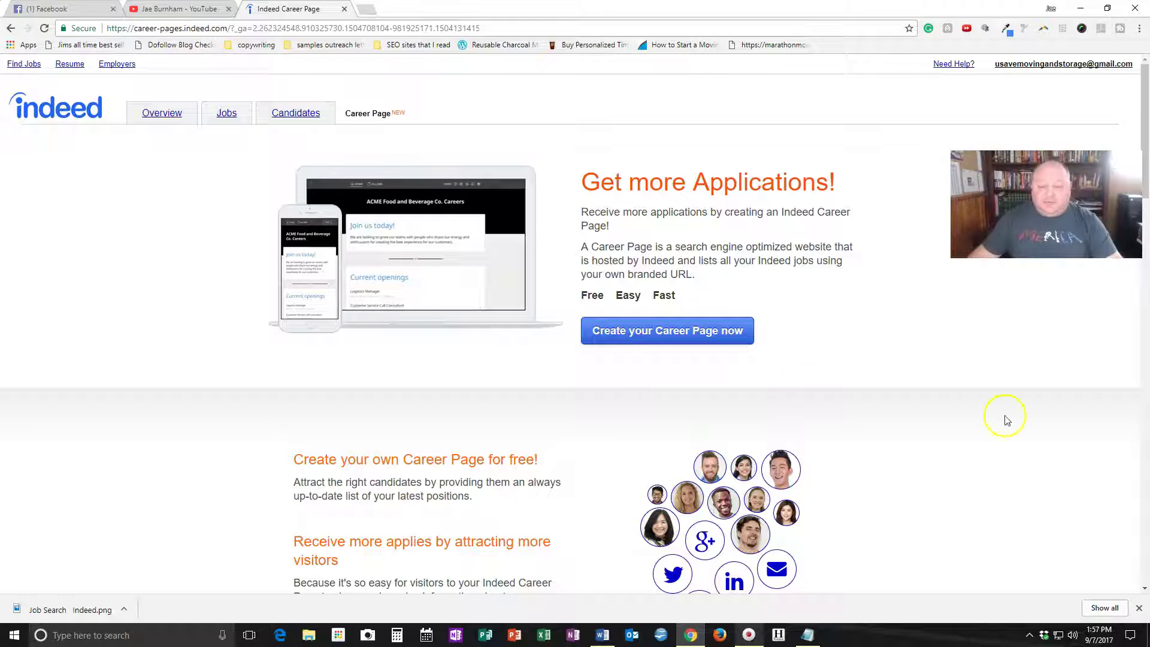
left_click(814, 297)
left_click(658, 137)
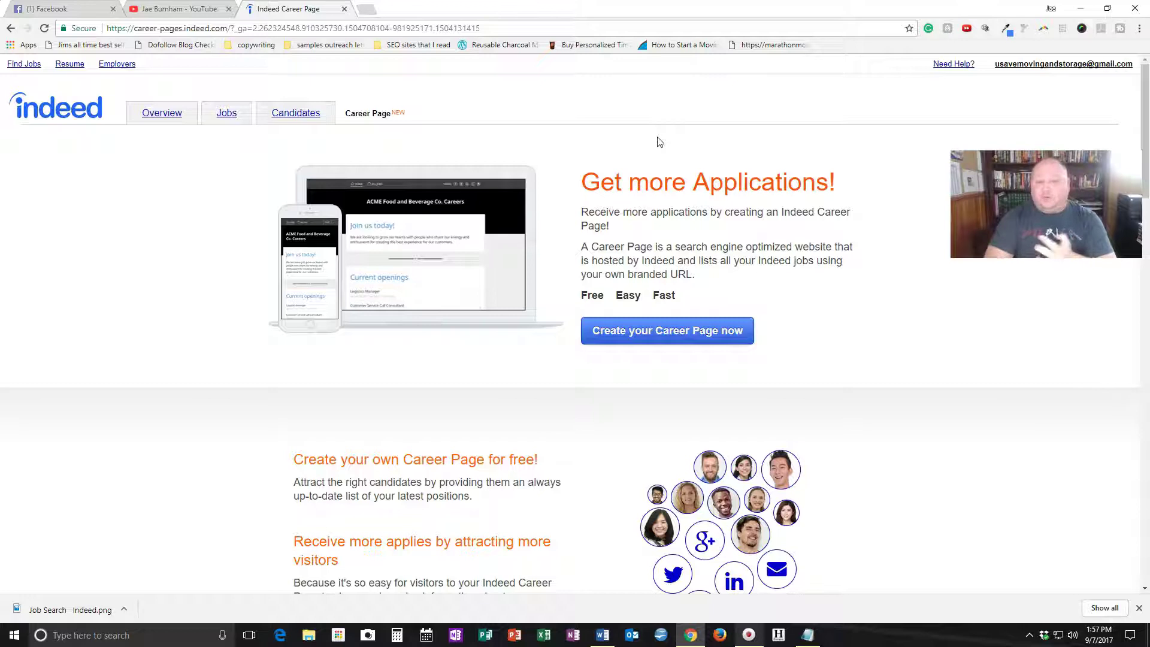
left_click(726, 226)
scroll(734, 204, "down", 9)
left_click(740, 195)
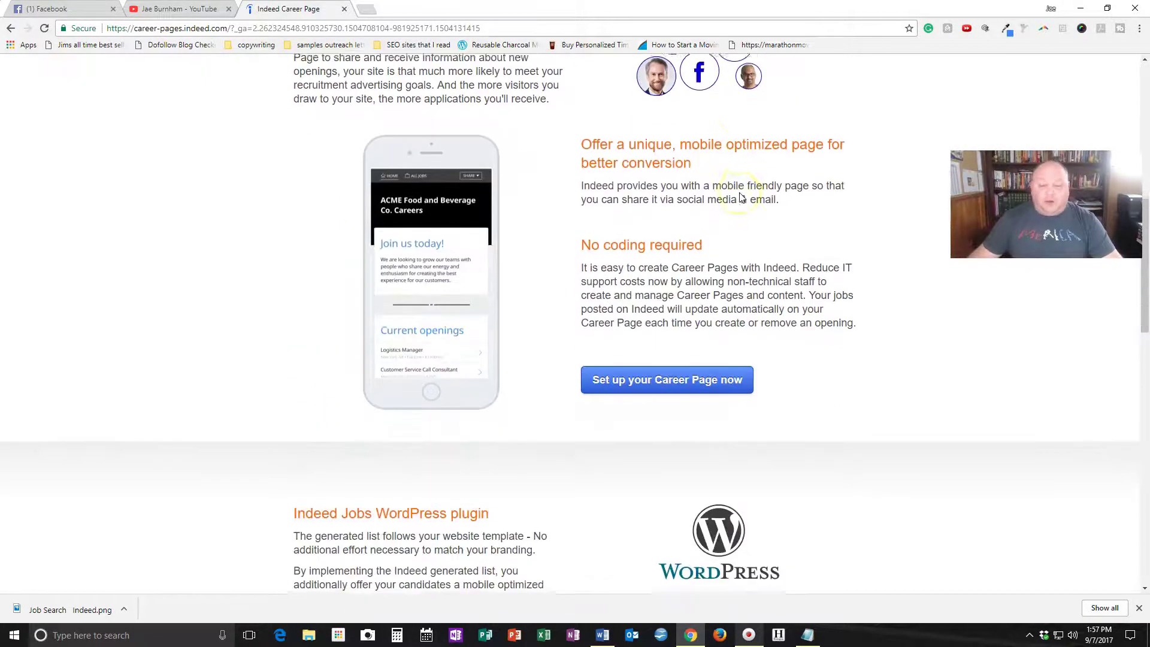
scroll(740, 196, "down", 2)
scroll(740, 197, "down", 4)
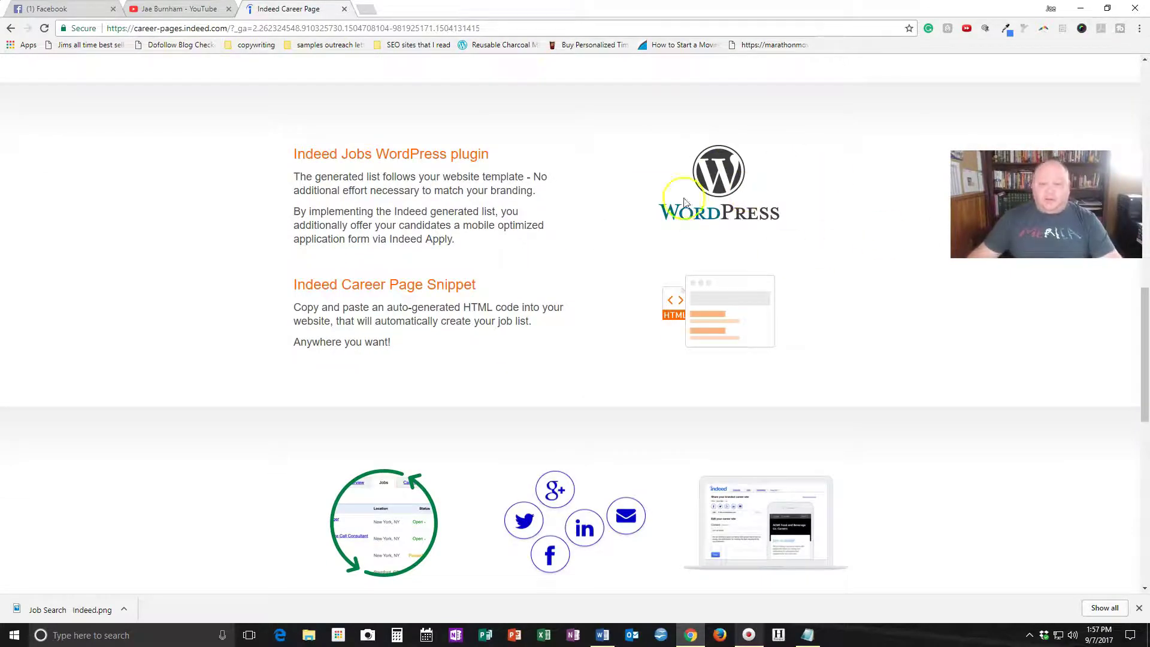
- Read the rest of the Career Page information on real-time job syncing, sharing openings, easy setup and frequently asked questions
scroll(802, 321, "down", 4)
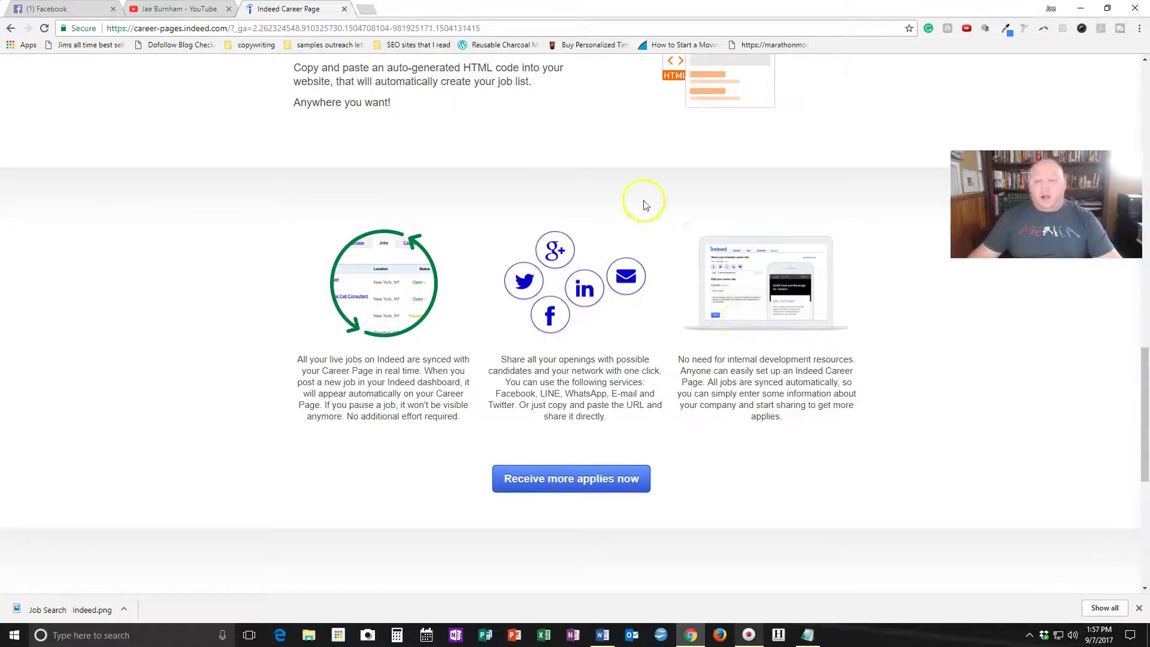
scroll(730, 293, "down", 1)
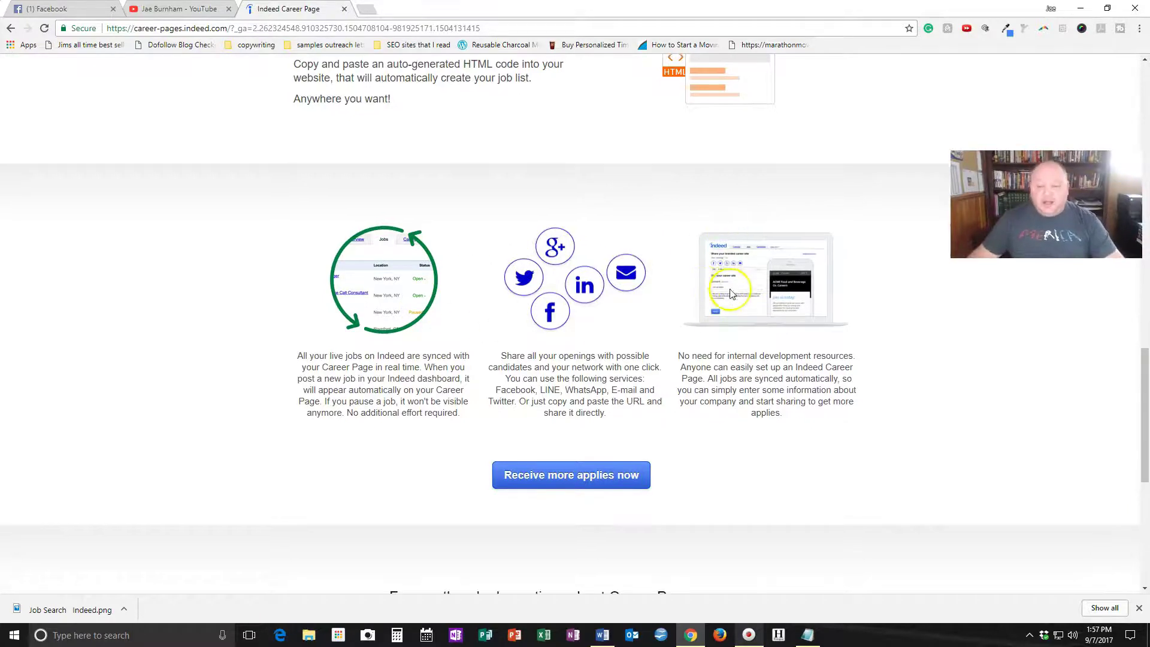
scroll(727, 293, "down", 7)
scroll(725, 269, "up", 8)
scroll(715, 248, "up", 15)
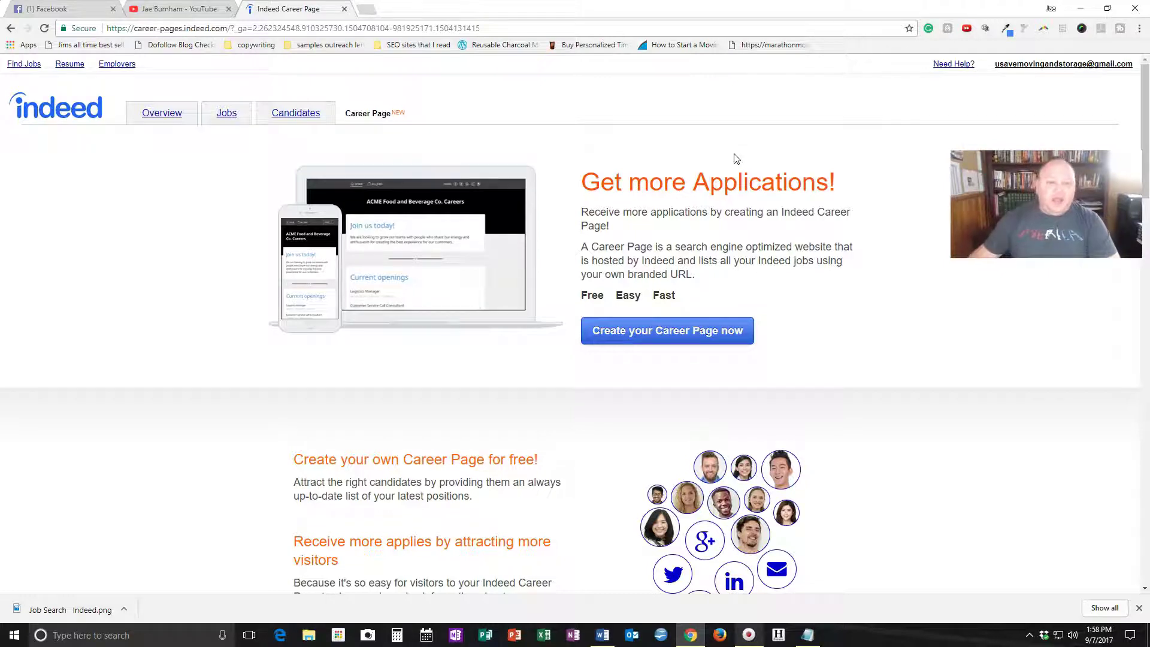
- Review the evaluation answers of the Mover and Packer candidate awaiting review and mark the interest level as Maybe
left_click(291, 112)
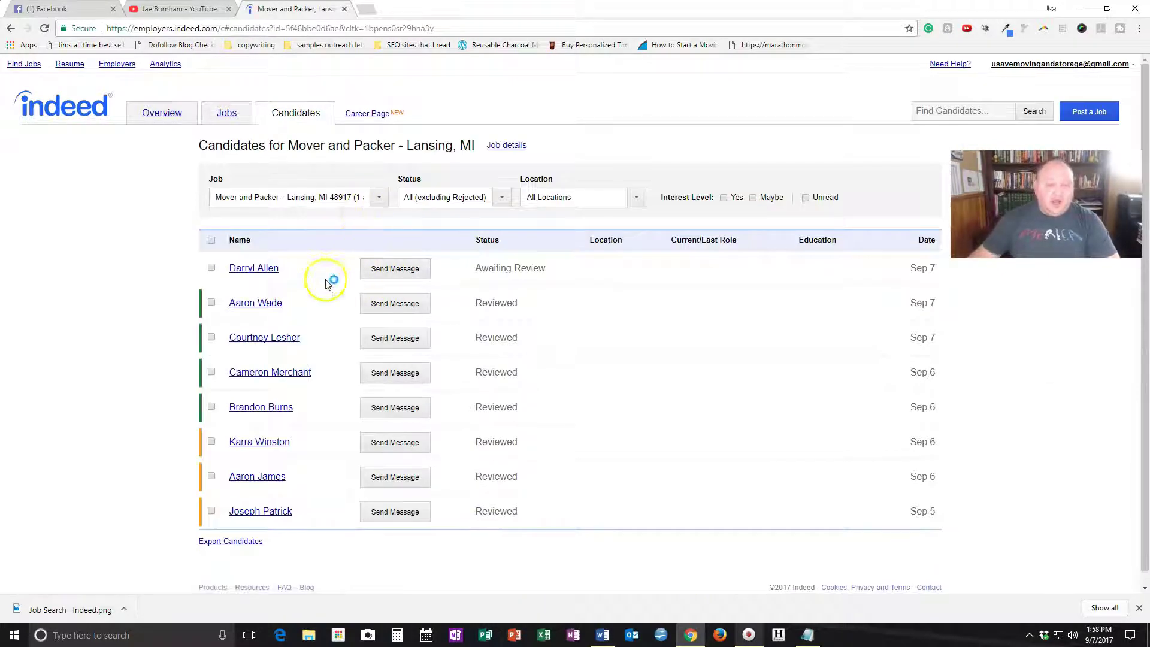
scroll(304, 326, "down", 1)
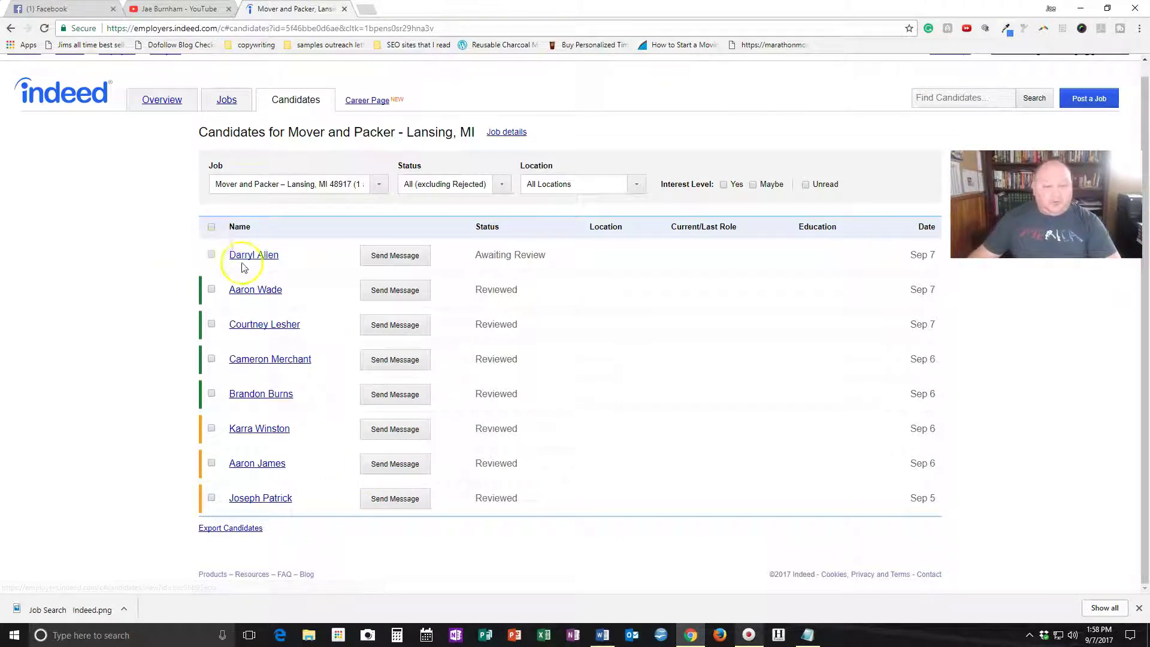
left_click(260, 263)
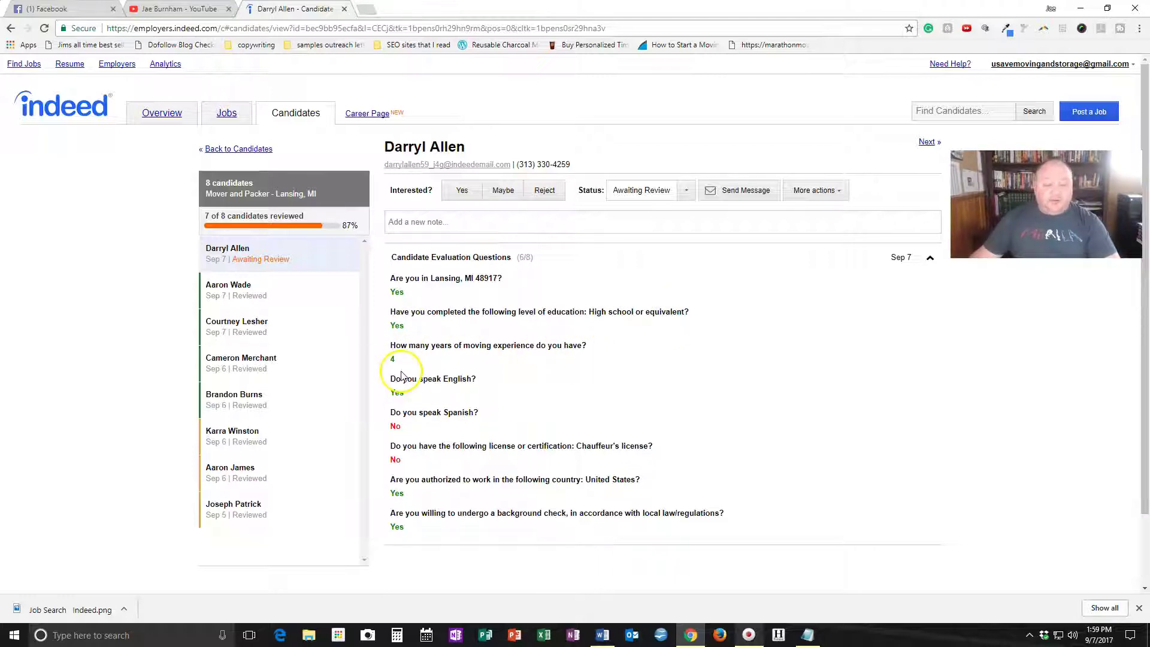
scroll(834, 513, "down", 2)
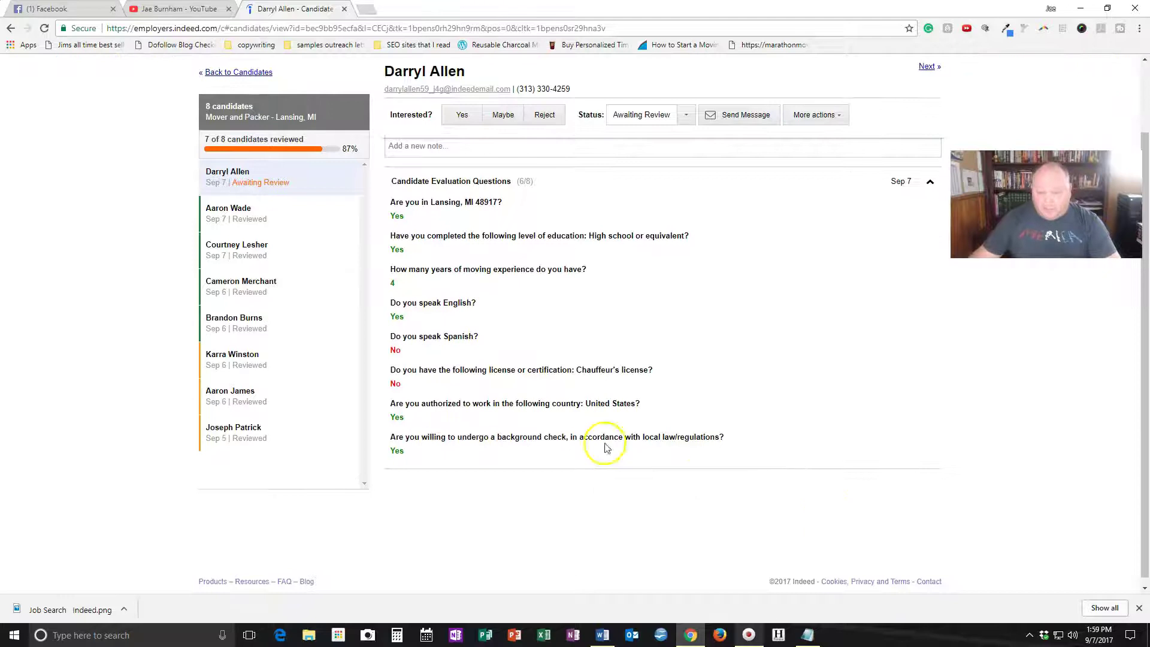
scroll(746, 546, "up", 2)
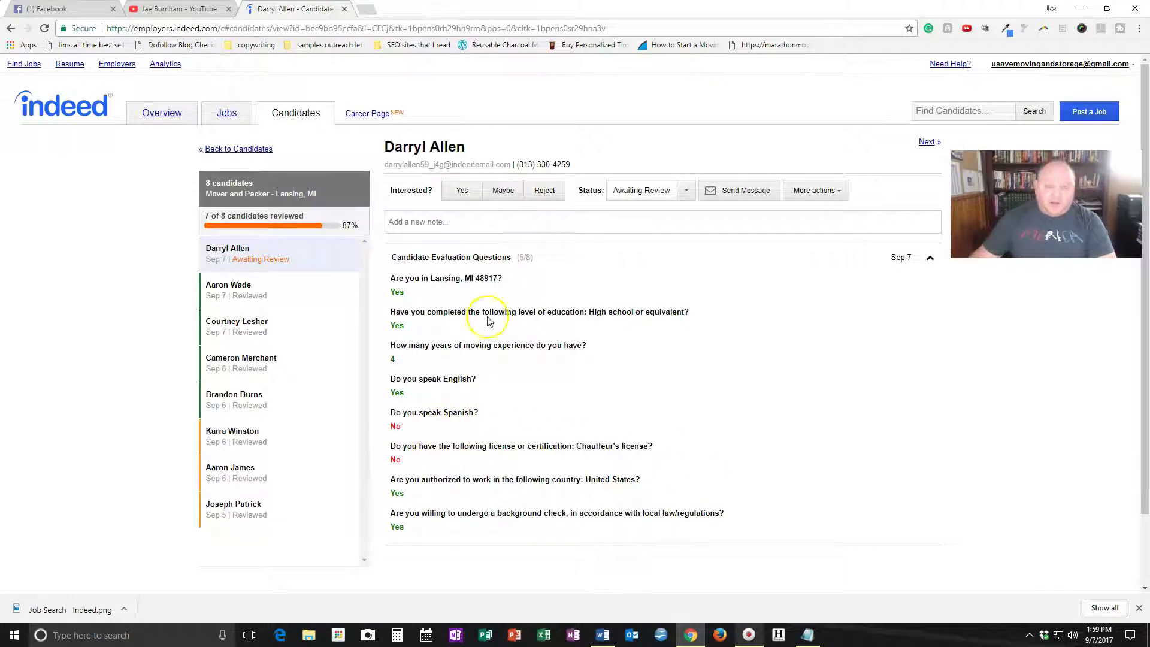
left_click(489, 197)
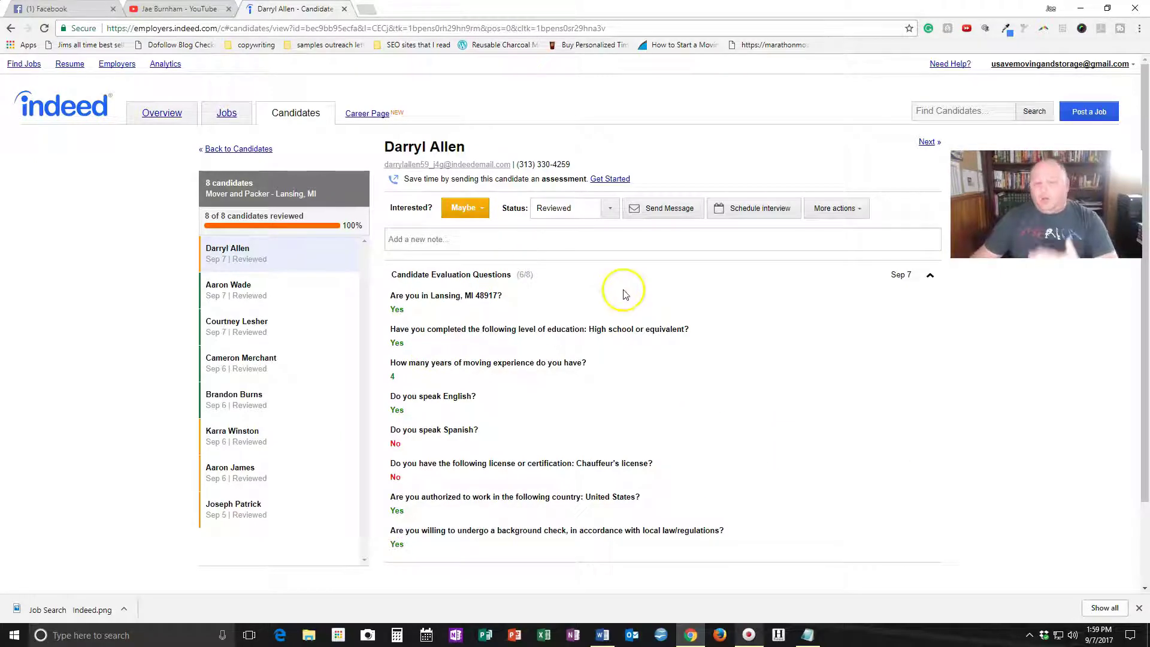
- Send the candidate a message based on the "mover position" template
left_click(671, 209)
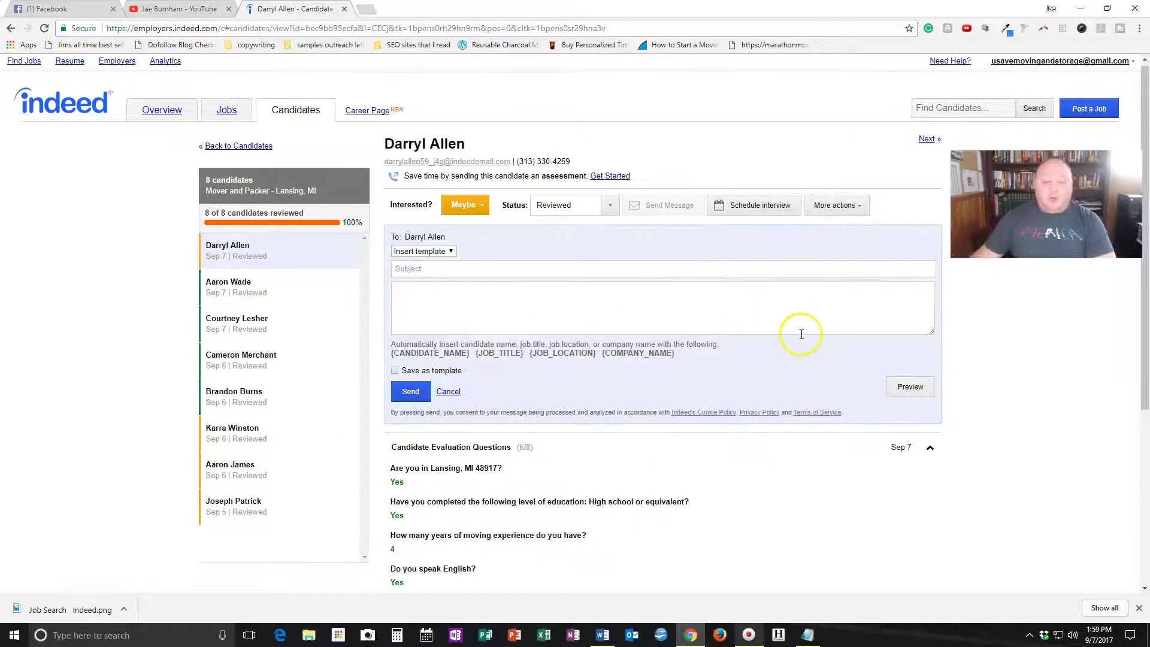
left_click(450, 251)
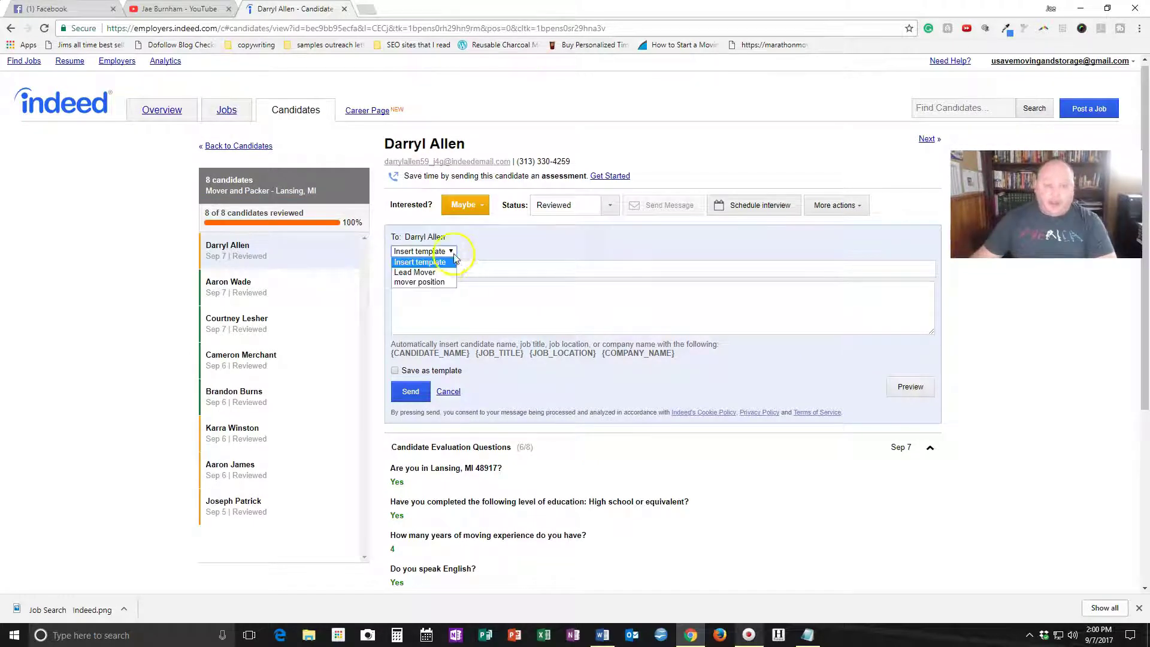
left_click(419, 282)
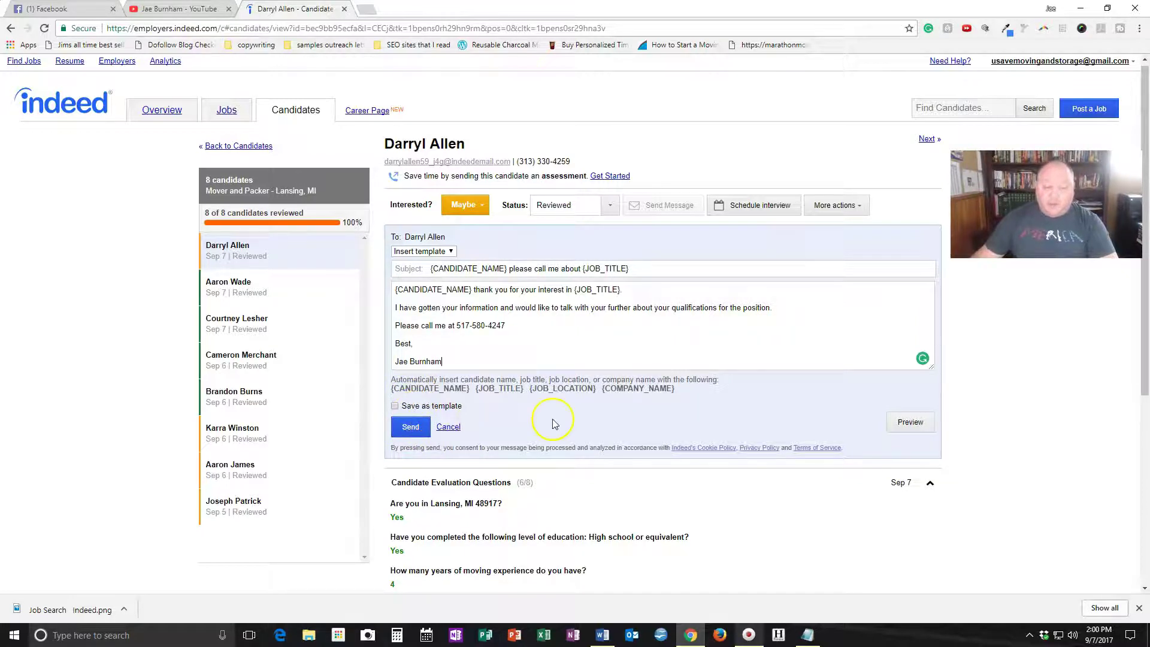
left_click(409, 427)
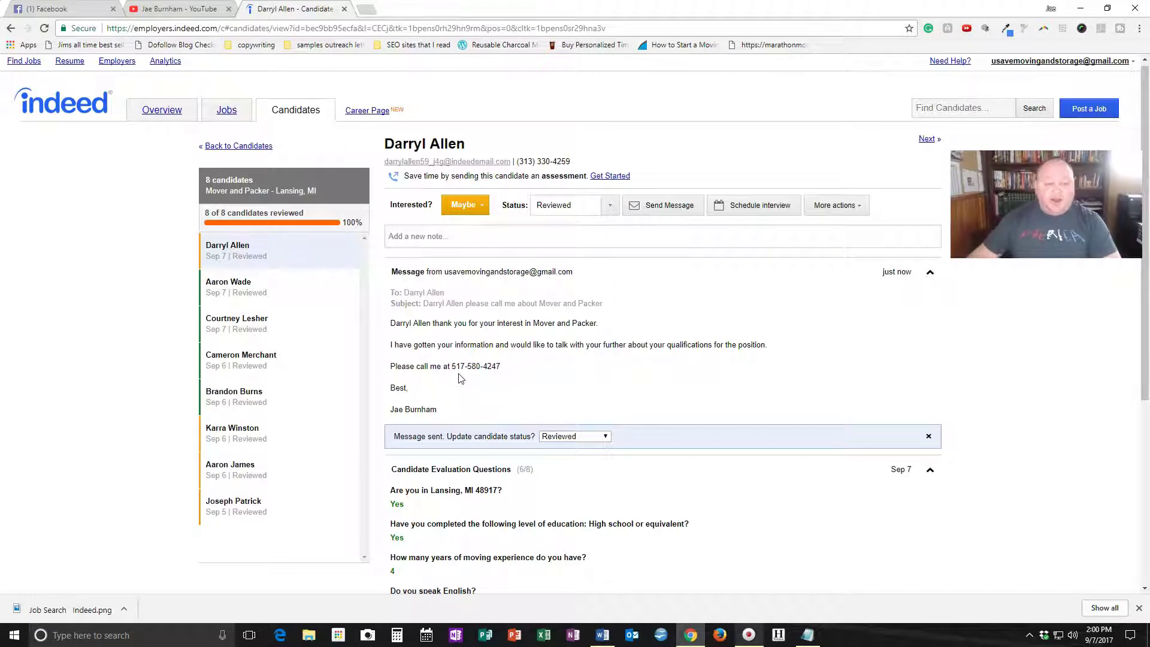
- Open the Sep 5 candidate in the Mover and Packer list and show the details of the pending interview request
left_click(239, 364)
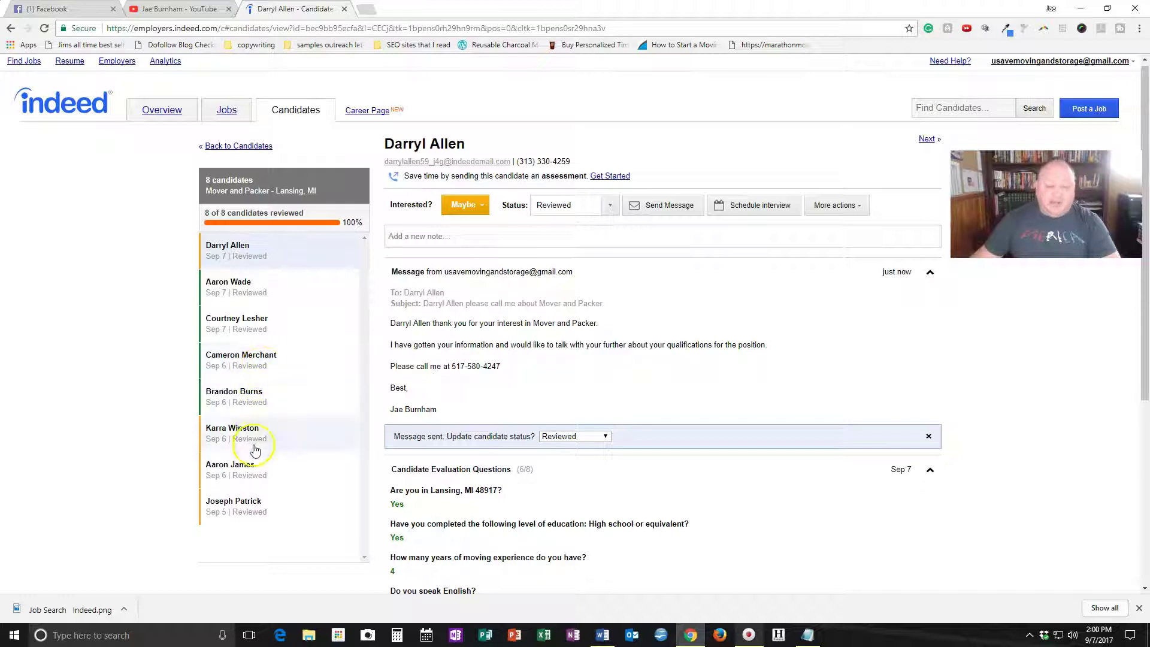
left_click(274, 482)
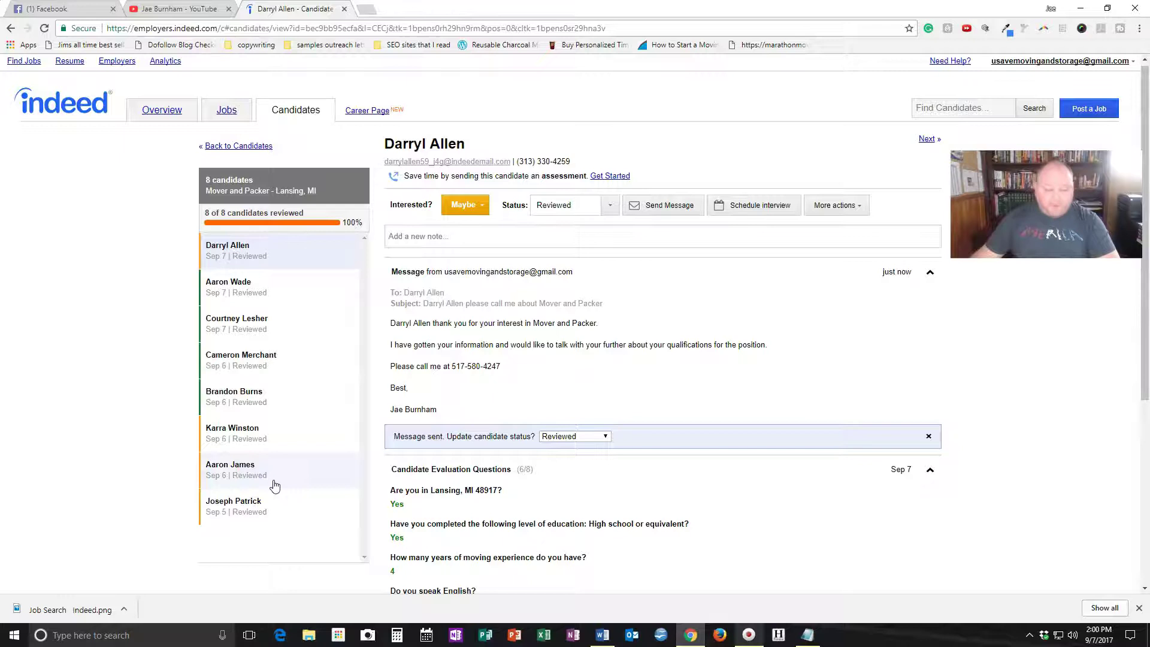
left_click(213, 512)
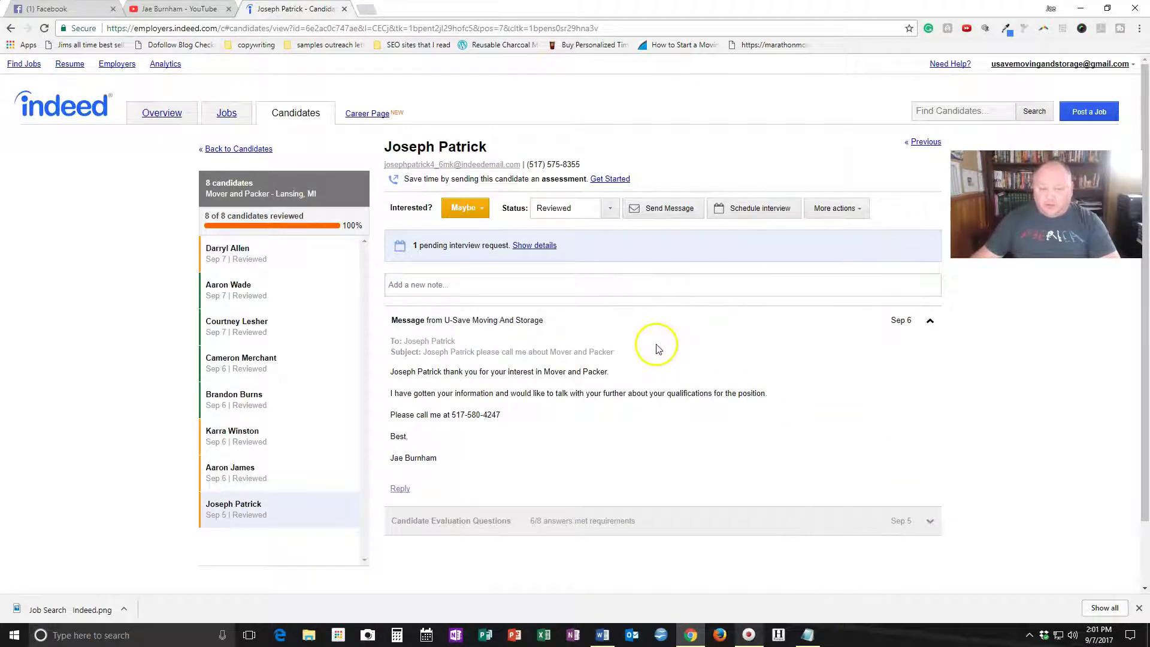
left_click(534, 246)
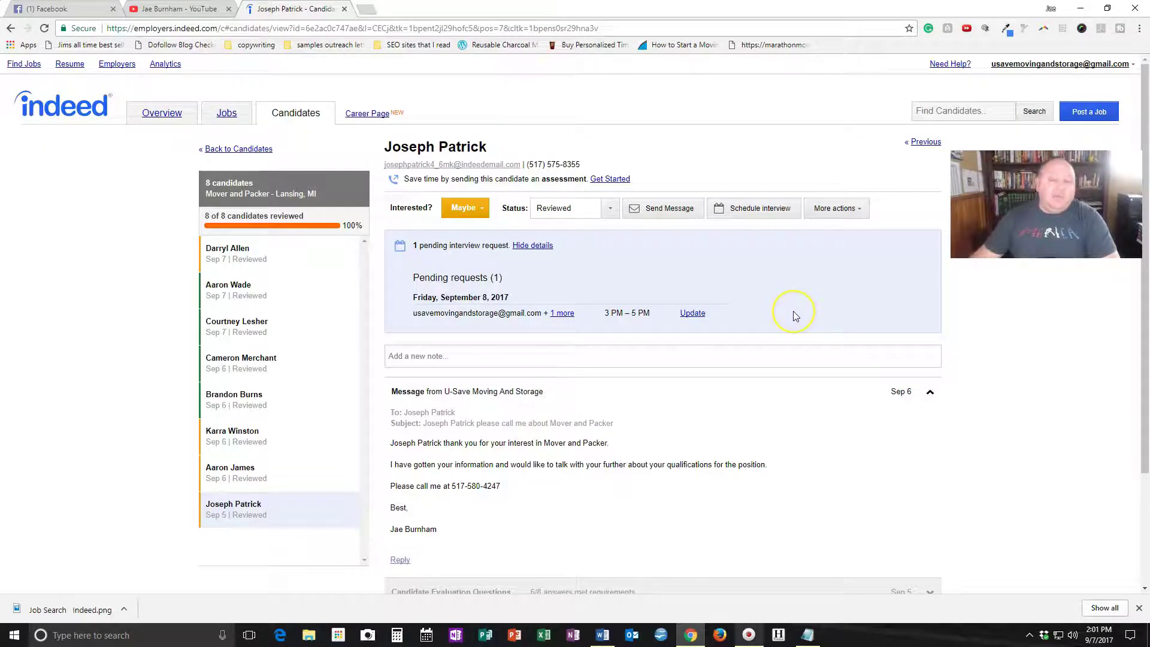
left_click(841, 248)
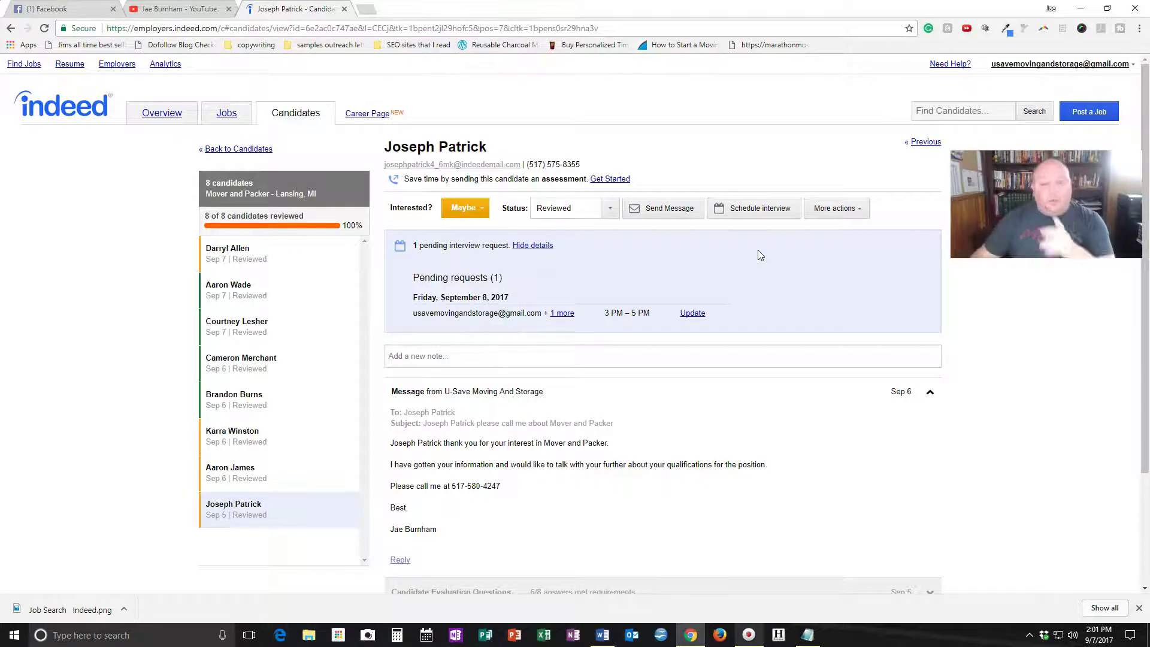
left_click(761, 210)
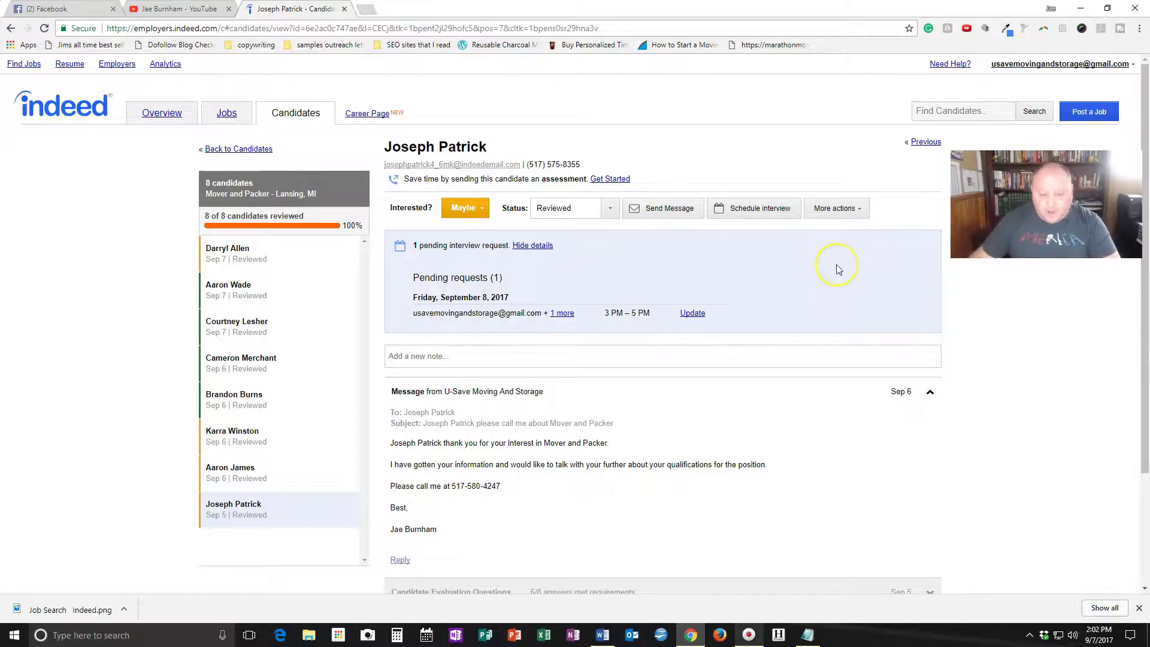
scroll(837, 267, "down", 3)
scroll(837, 270, "up", 3)
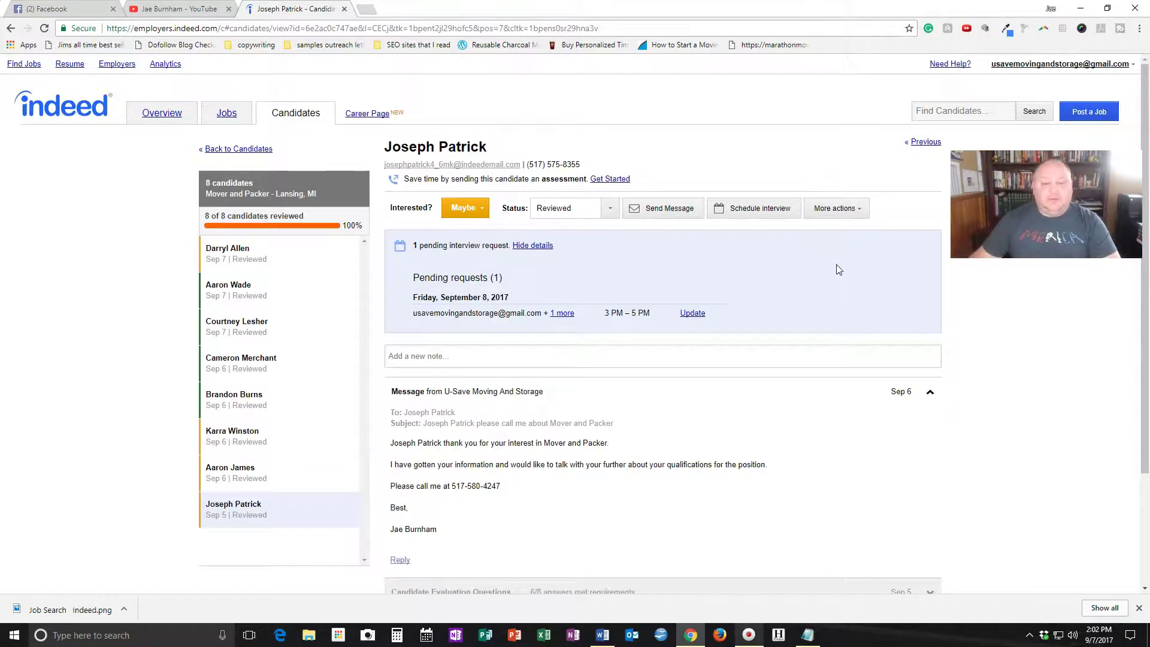